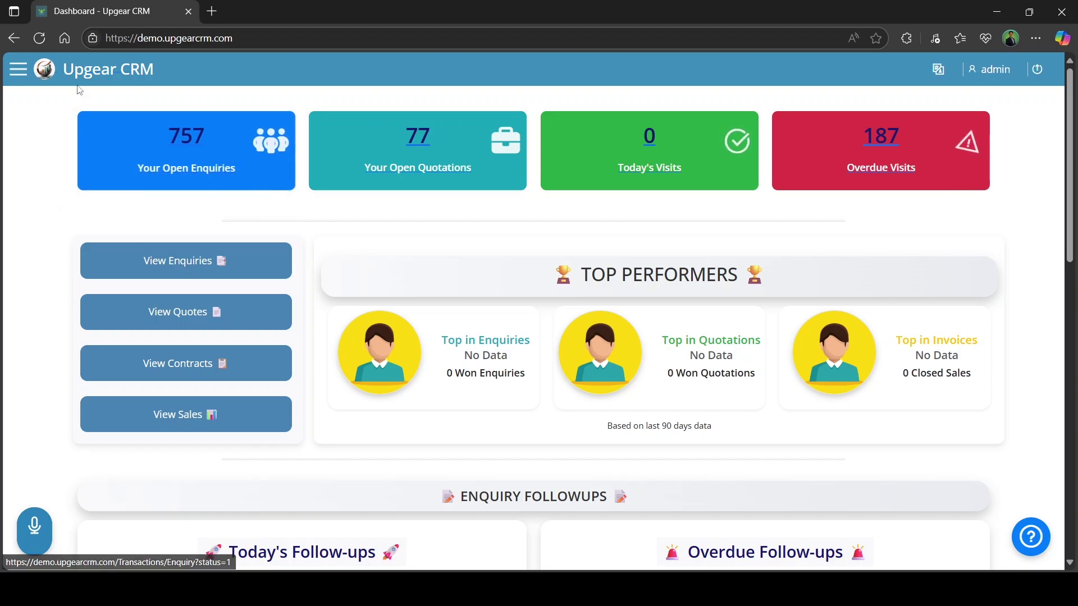
# Open the Salary Component list in the Payroll masters.
pyautogui.click(20, 73)
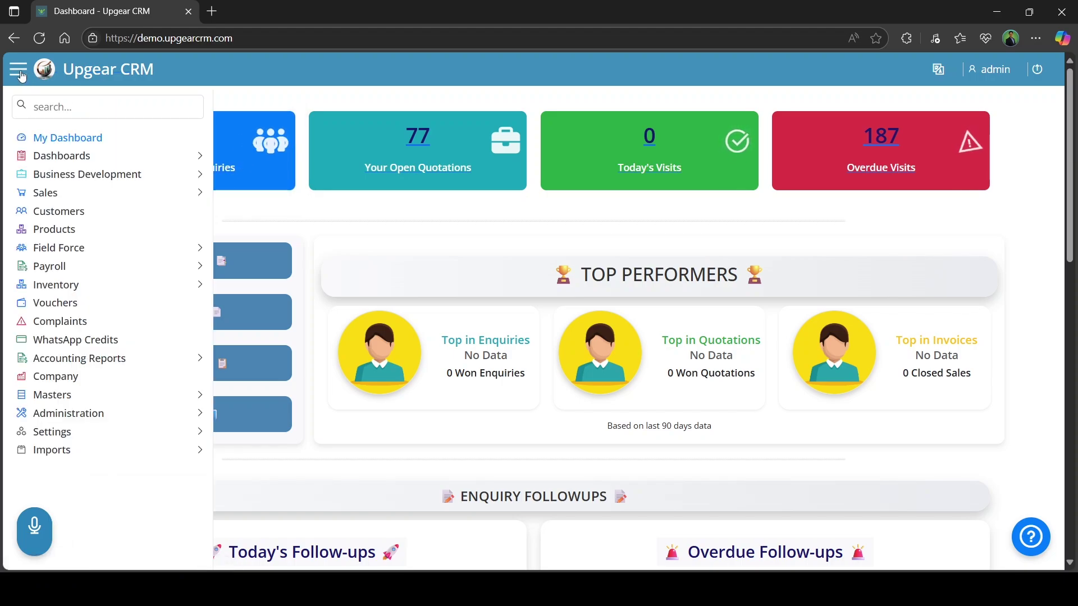
pyautogui.click(58, 272)
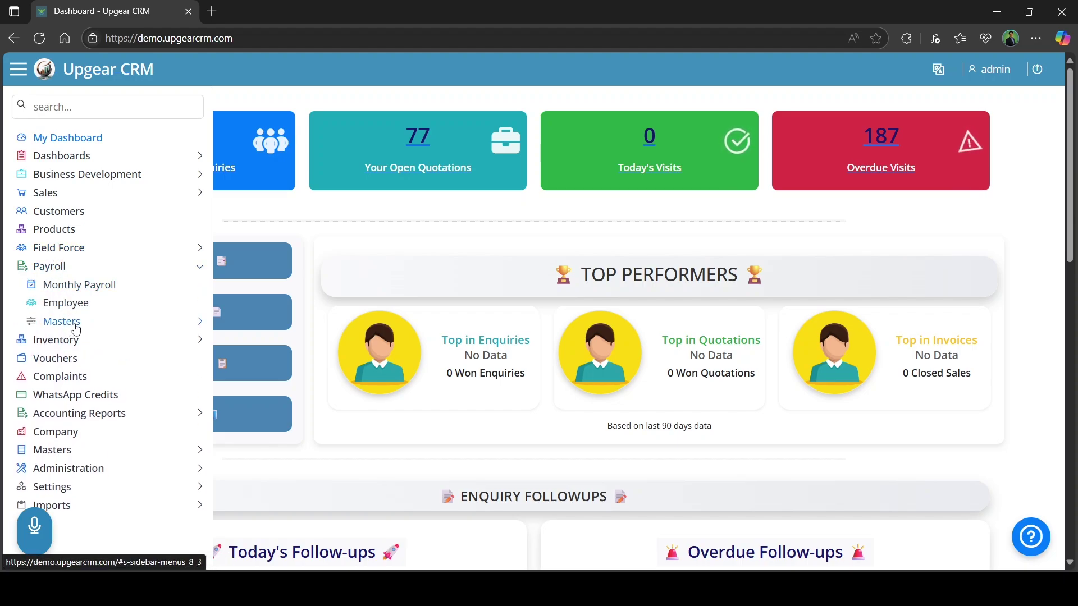
pyautogui.click(76, 325)
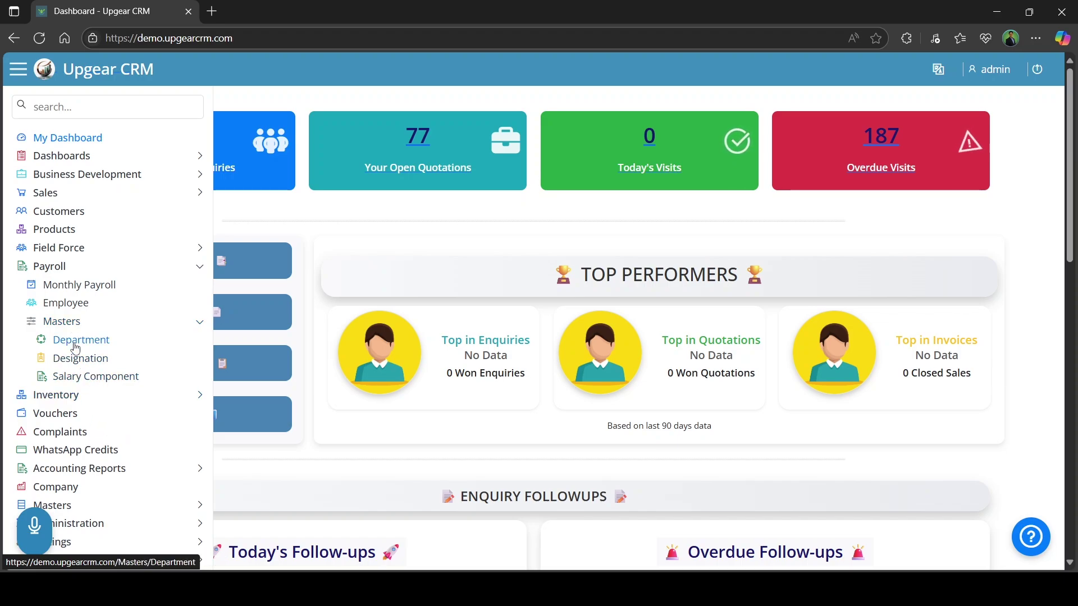
pyautogui.click(93, 381)
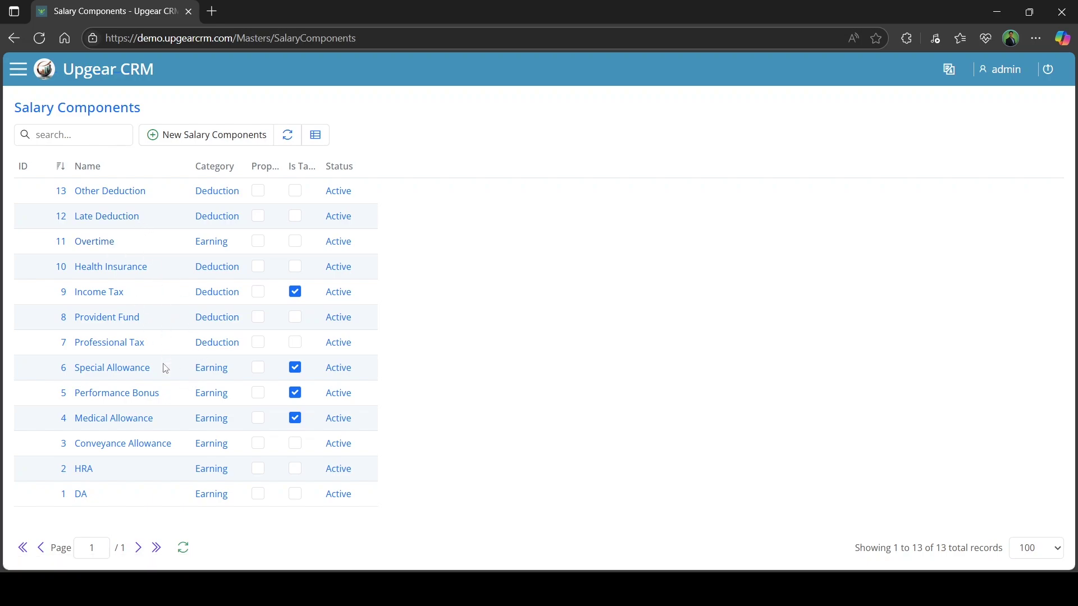
# Open a blank salary component form, check its category and status fields, and close it without saving.
pyautogui.click(176, 132)
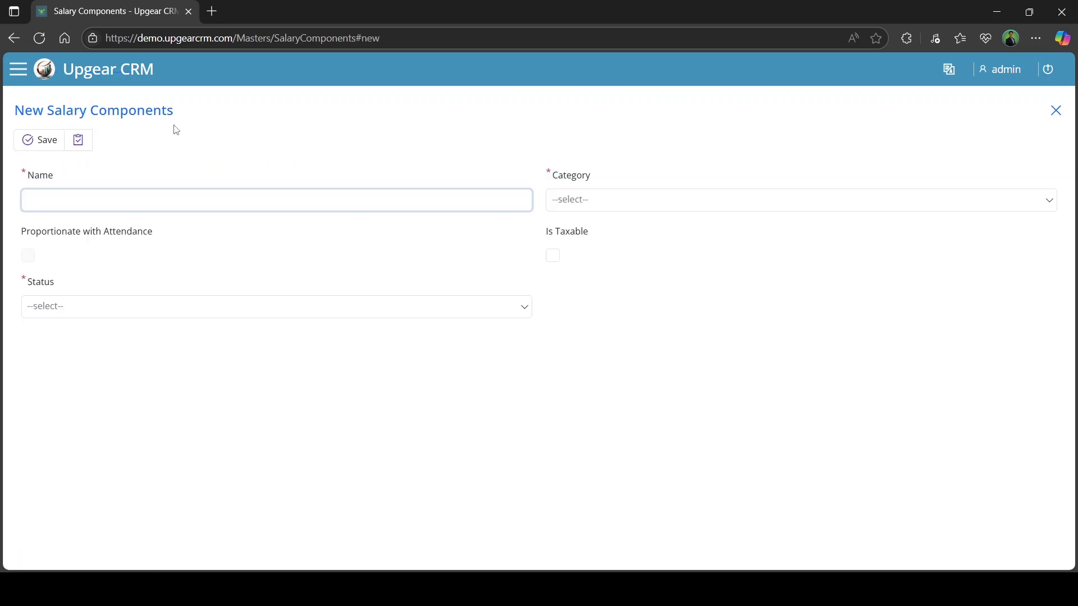
pyautogui.click(613, 196)
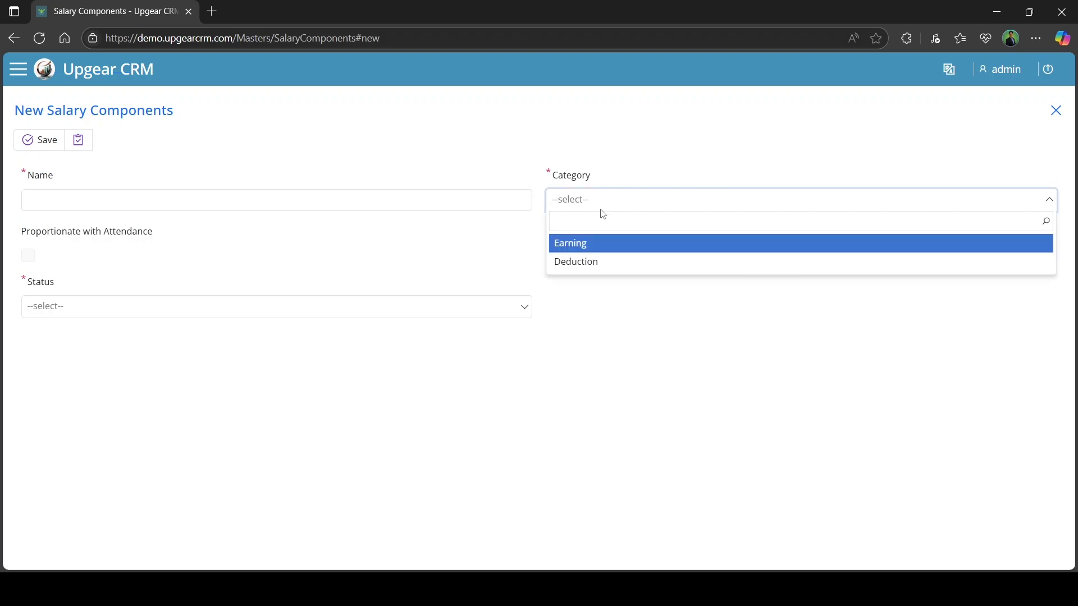
pyautogui.click(88, 241)
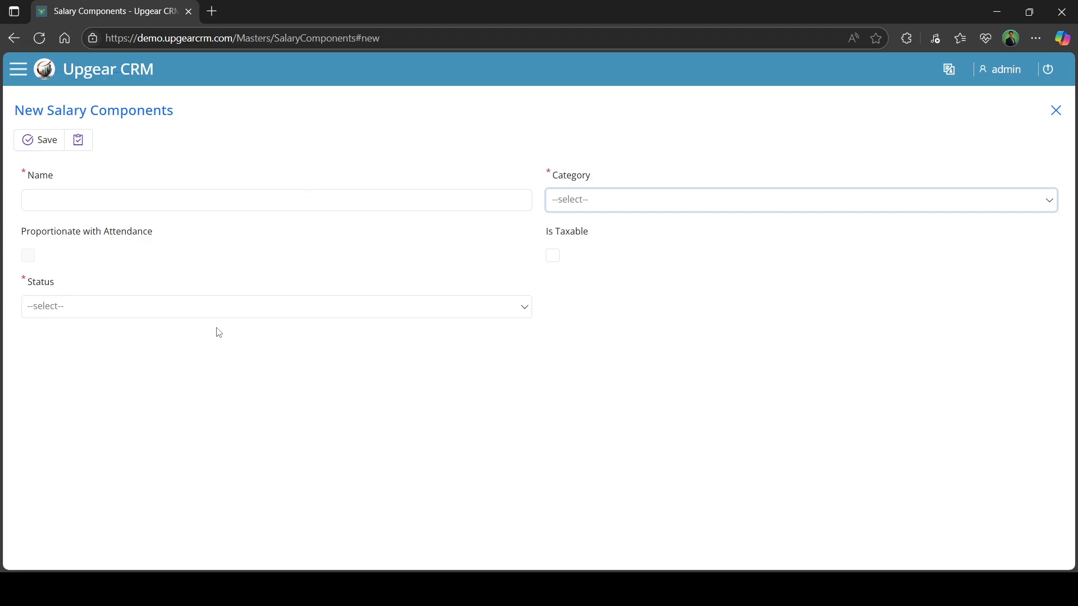
pyautogui.click(190, 310)
pyautogui.click(798, 311)
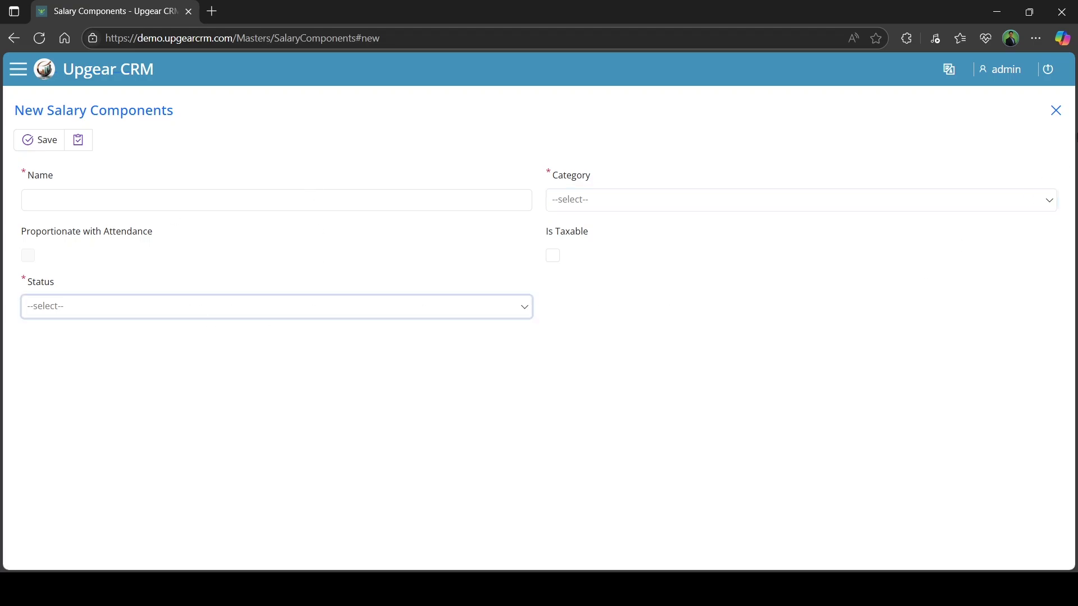
pyautogui.click(1055, 115)
# Review the Designation list and the Department list in the Payroll masters.
pyautogui.click(18, 70)
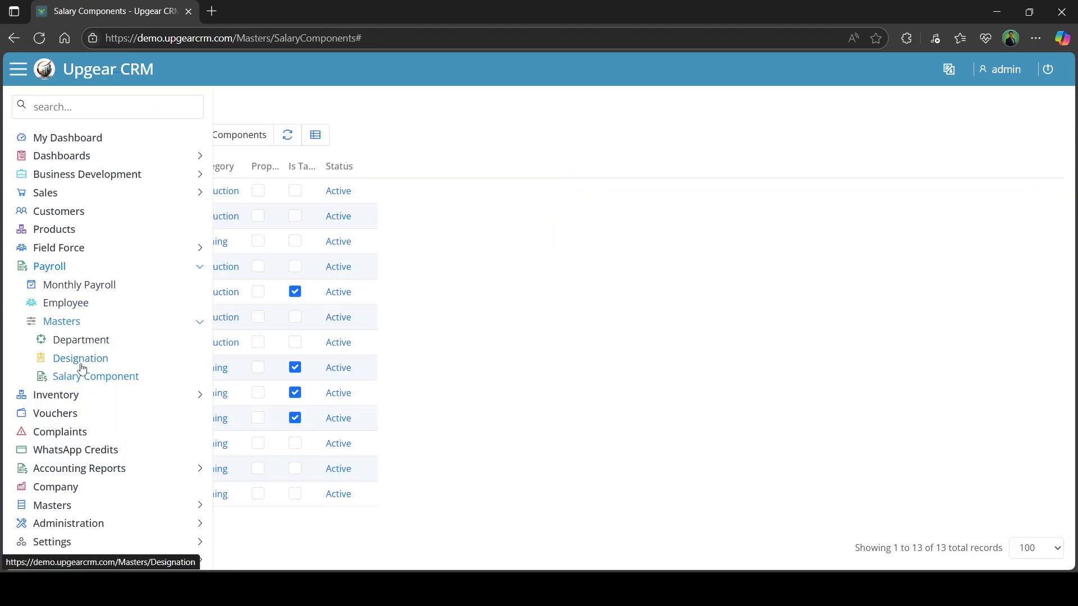
pyautogui.click(80, 364)
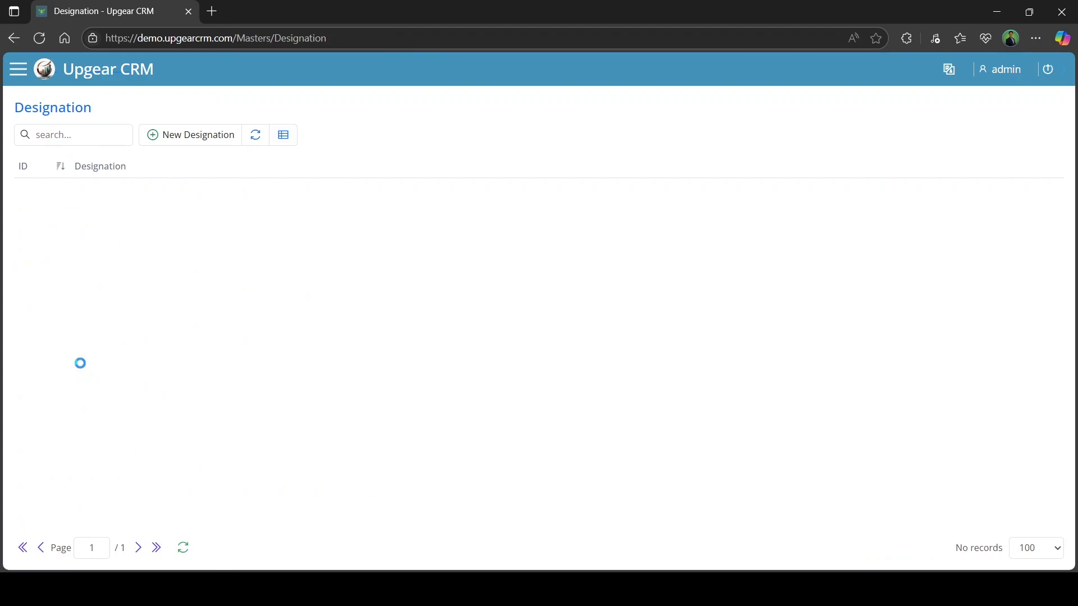
pyautogui.scroll(-3, 209, 352)
pyautogui.scroll(3, 210, 352)
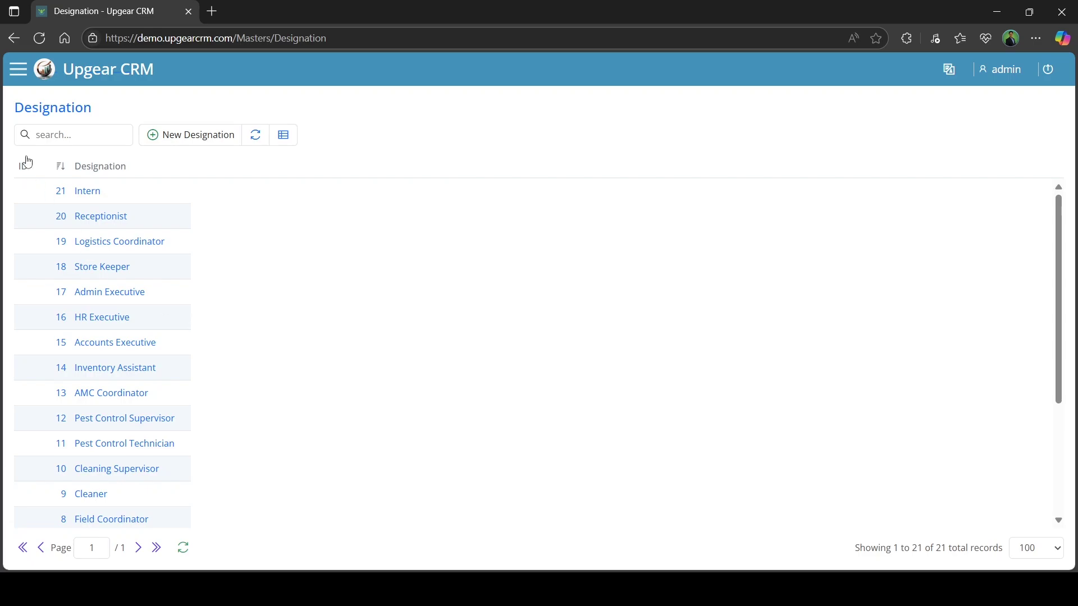
pyautogui.click(21, 73)
pyautogui.click(73, 341)
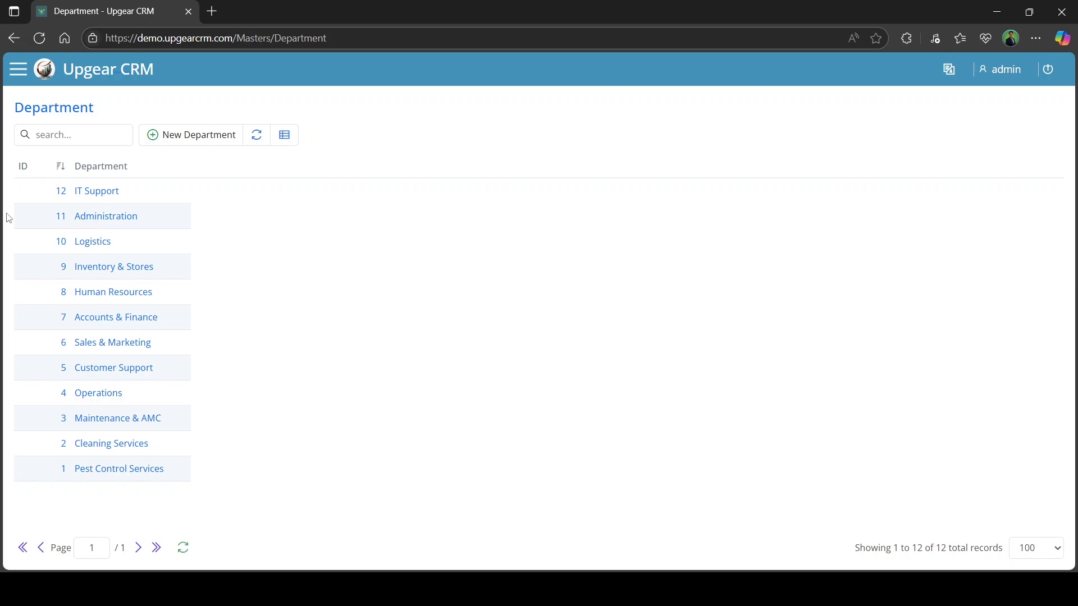
# Check the entries under the Payroll masters and open the payroll Employee list.
pyautogui.click(19, 74)
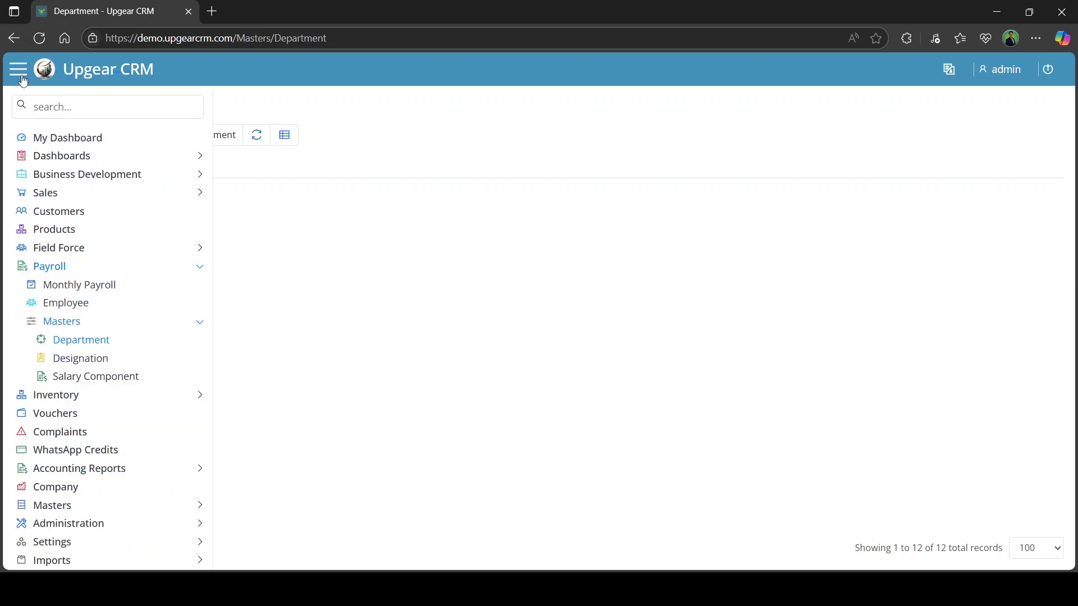
pyautogui.click(91, 330)
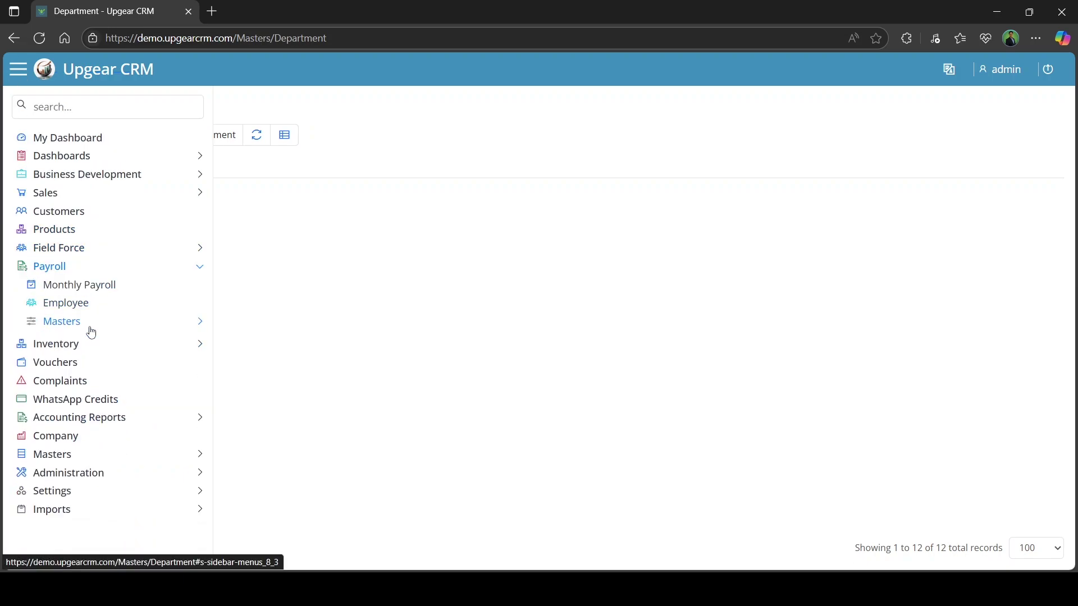
pyautogui.click(91, 331)
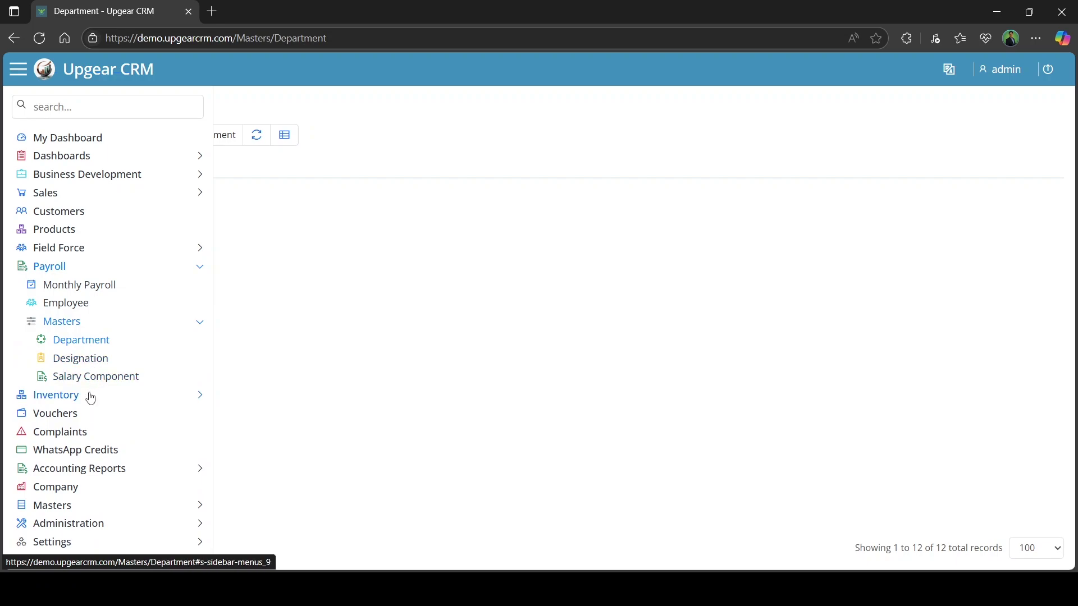
pyautogui.click(96, 329)
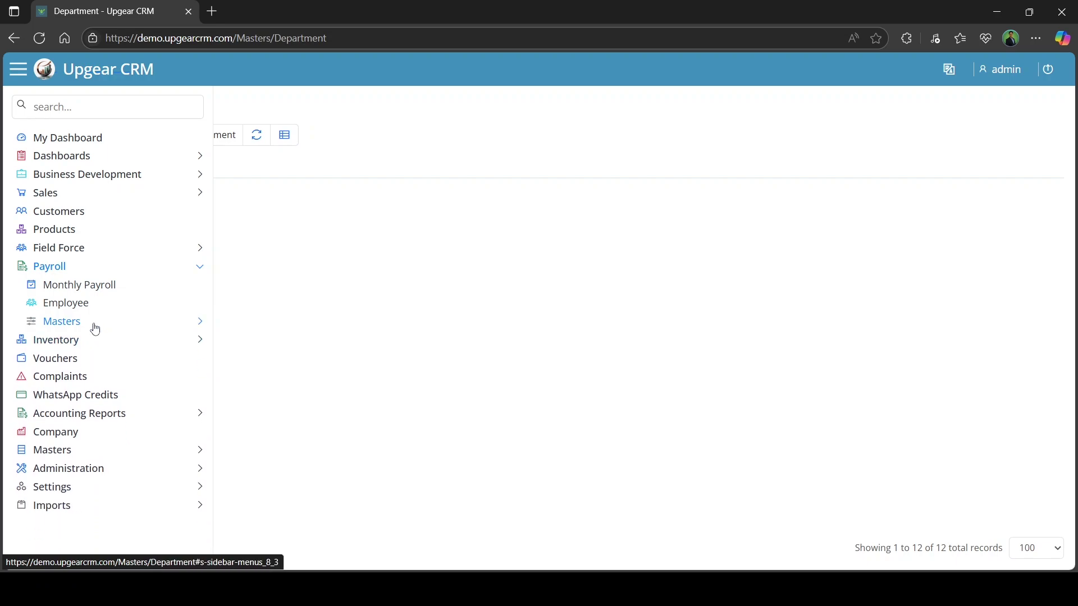
pyautogui.click(73, 303)
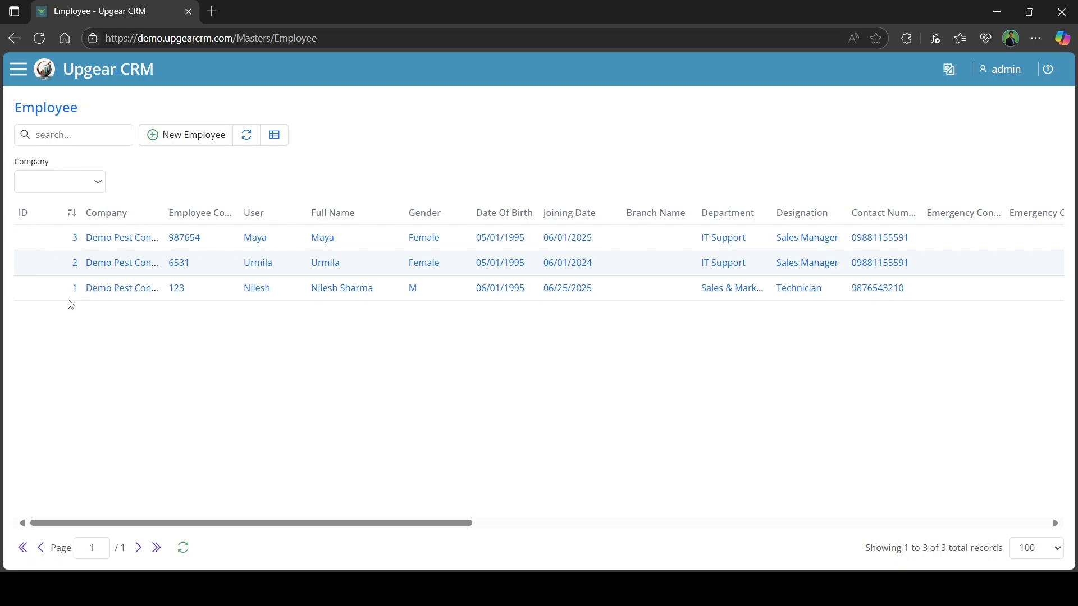
# Open the Employee Import page from the Imports section.
pyautogui.click(21, 70)
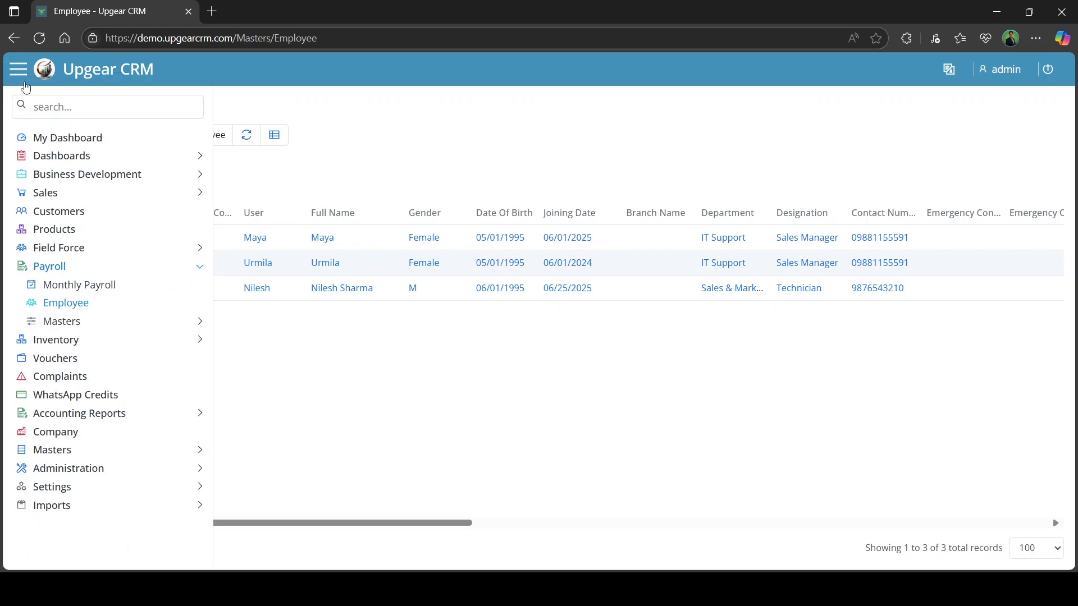
pyautogui.click(79, 267)
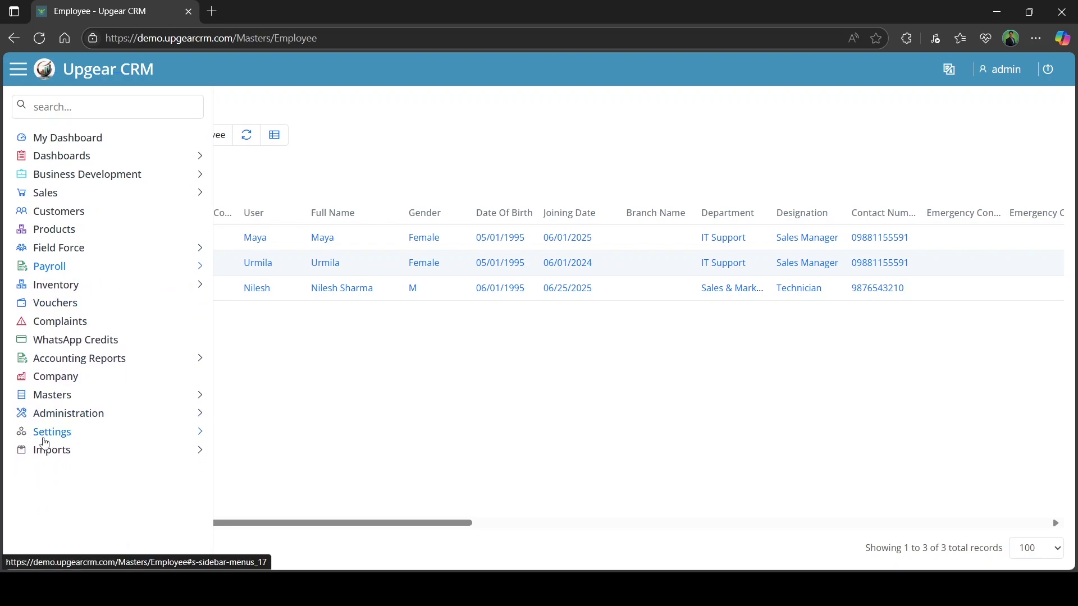
pyautogui.click(46, 448)
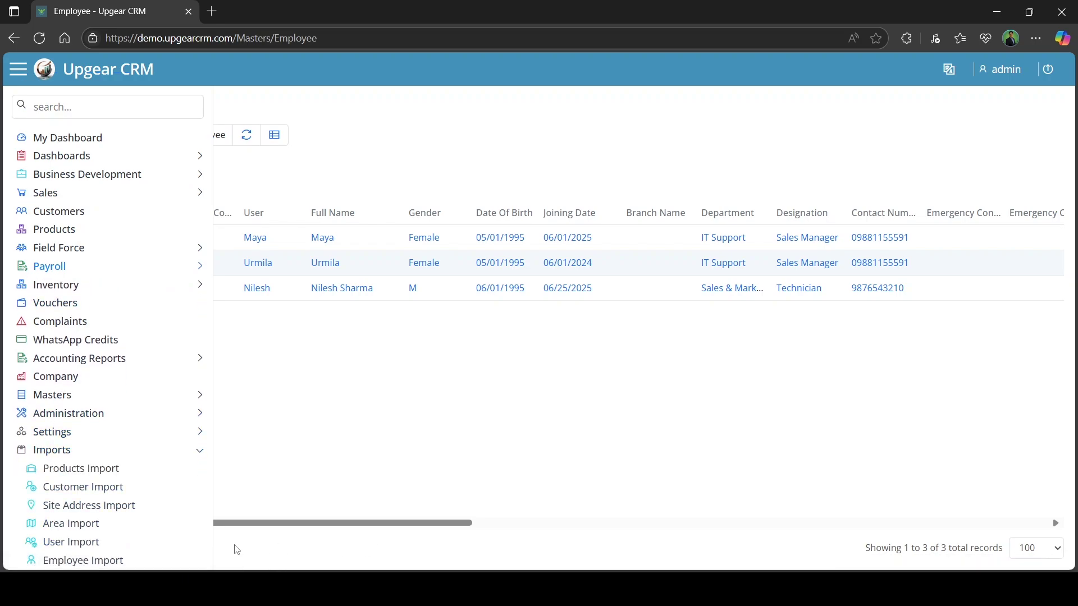
pyautogui.click(106, 562)
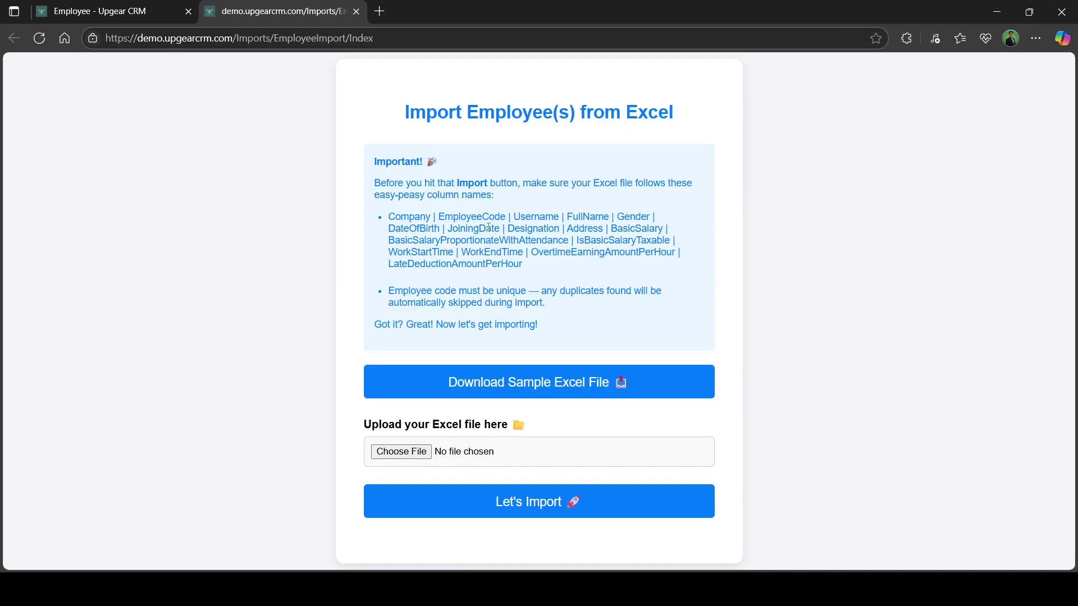
# Review the required import column names, download the sample employee Excel file and open it in Excel.
pyautogui.moveTo(390, 222); pyautogui.dragTo(522, 265)
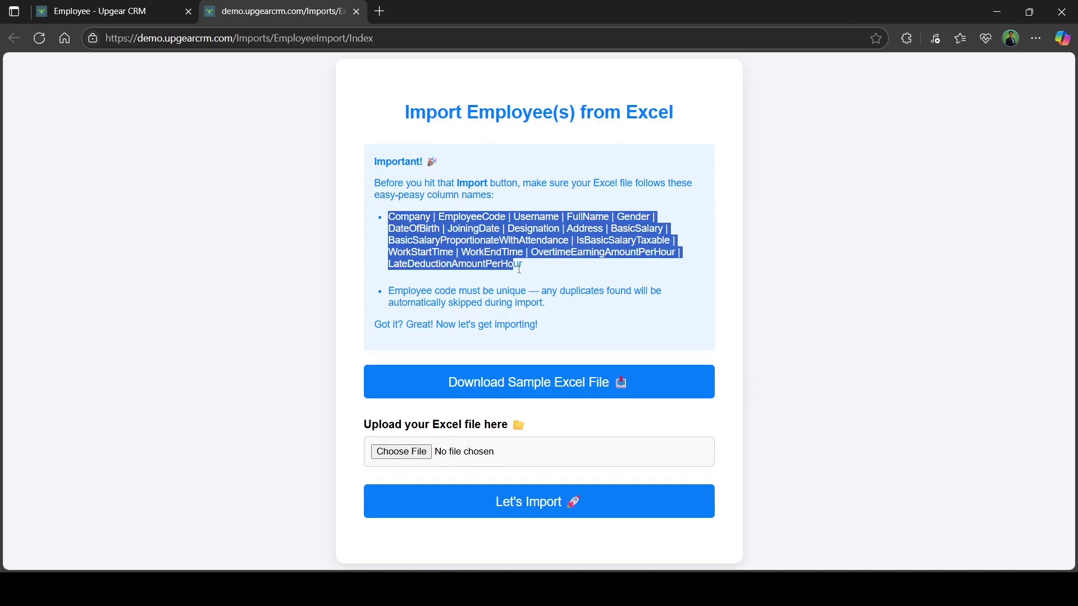
pyautogui.click(817, 307)
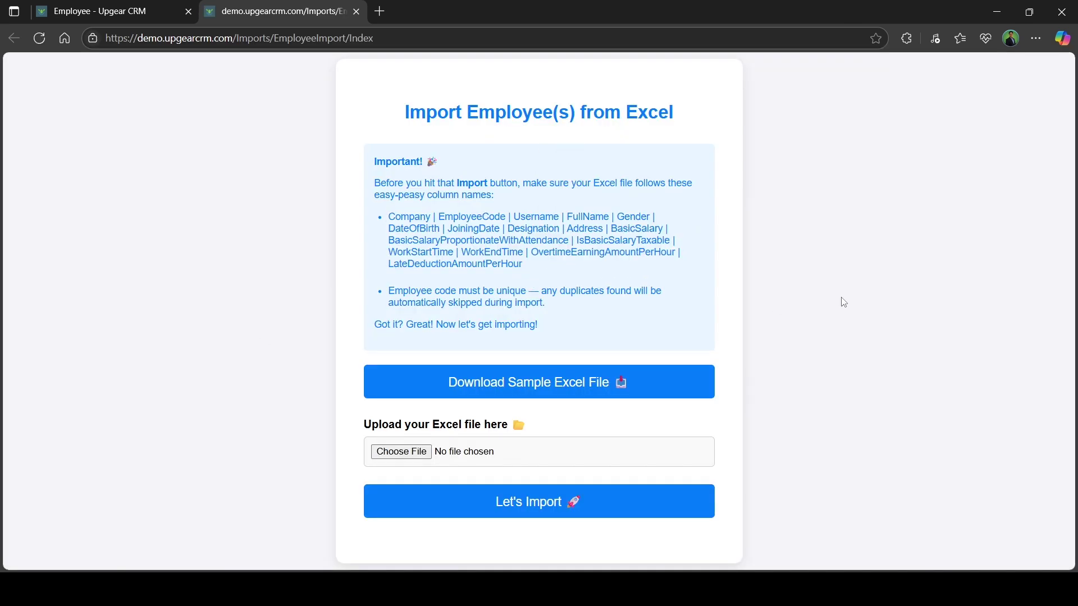
pyautogui.click(532, 395)
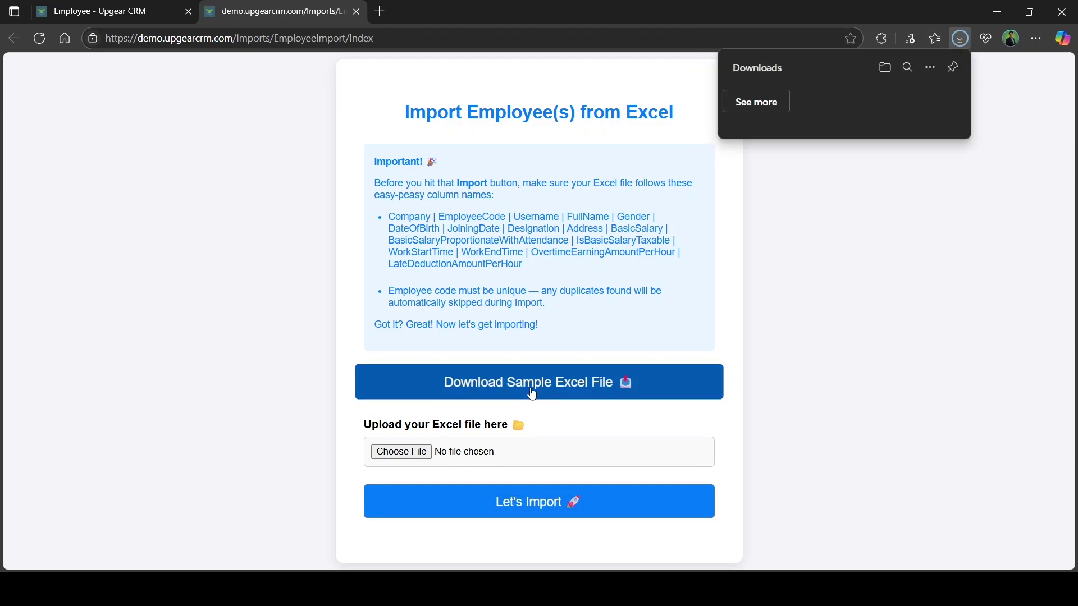
pyautogui.click(765, 107)
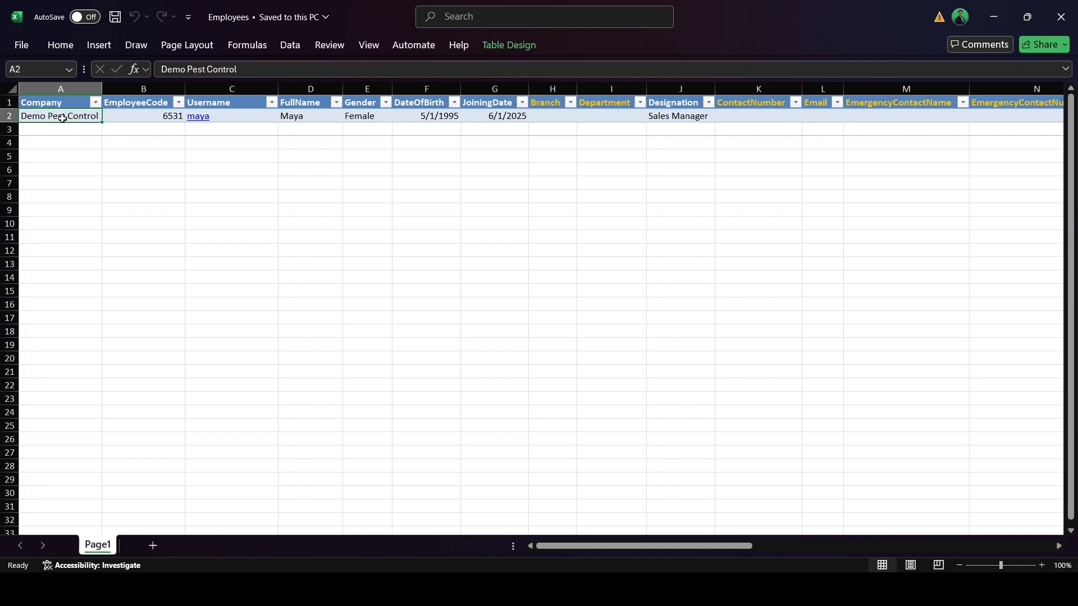
# Examine the sample sheet's EmployeeCode and Username values and its Department and ContactNumber column headings.
pyautogui.click(161, 114)
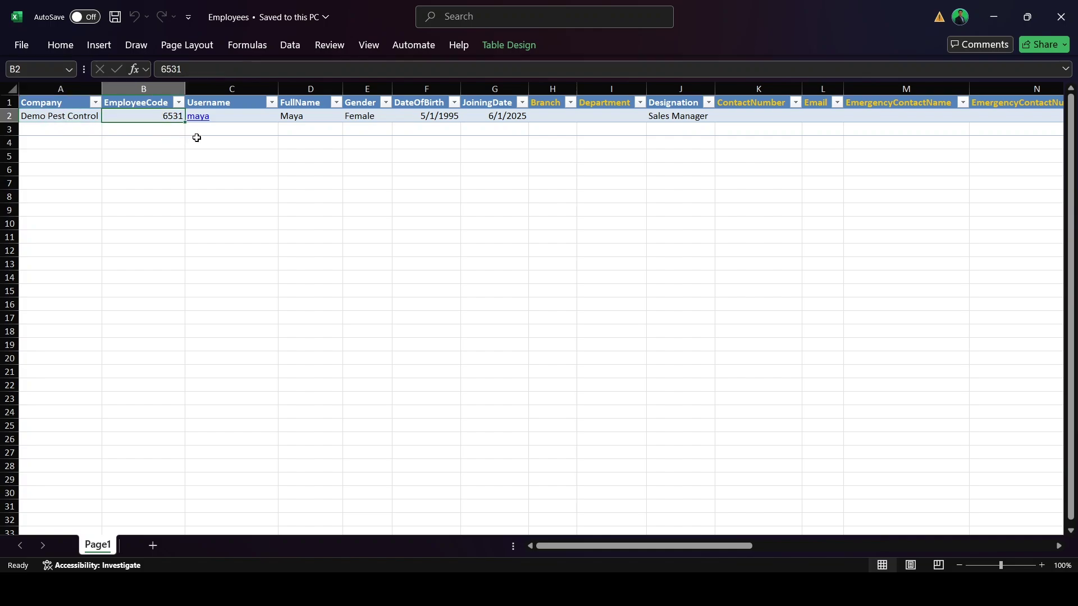
pyautogui.click(243, 119)
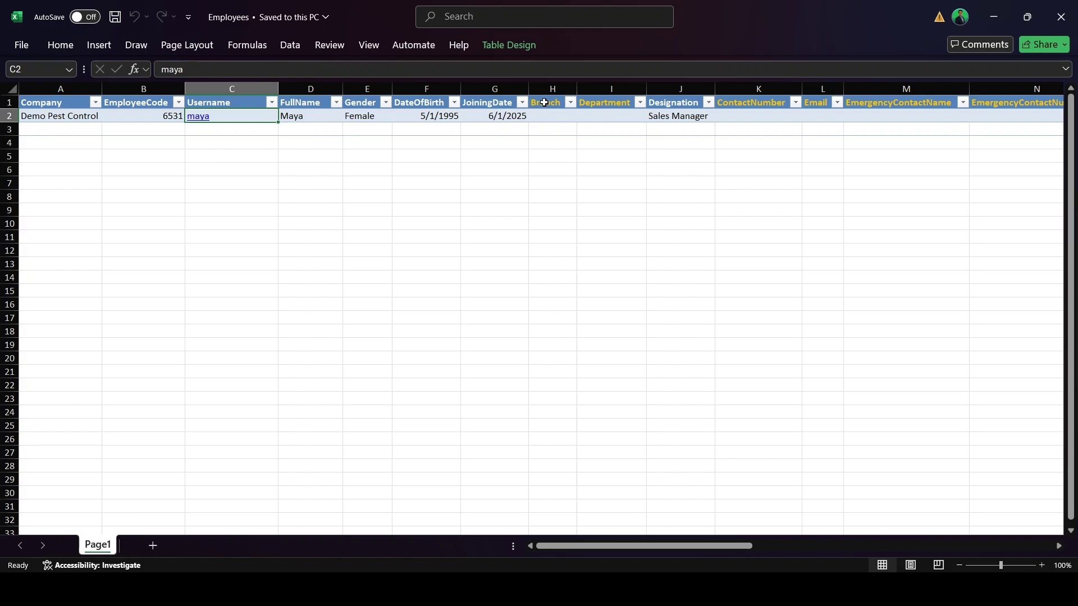
pyautogui.click(611, 103)
pyautogui.click(774, 106)
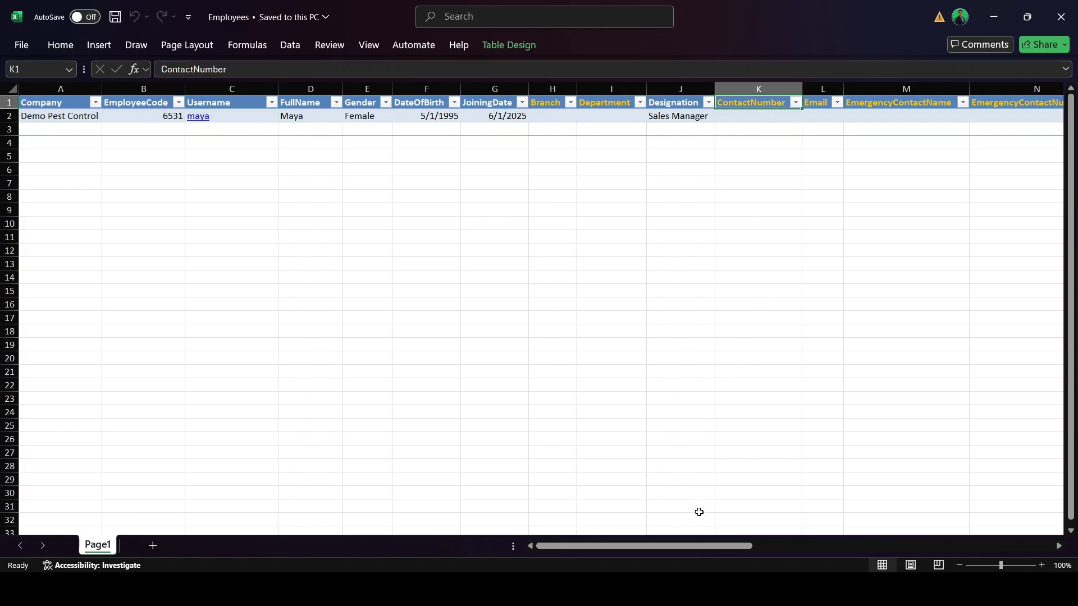
# Examine the sample row's basic salary, attendance proportion, overtime earning, late deduction, and work start and end time columns.
pyautogui.moveTo(672, 549); pyautogui.dragTo(862, 559)
pyautogui.click(479, 115)
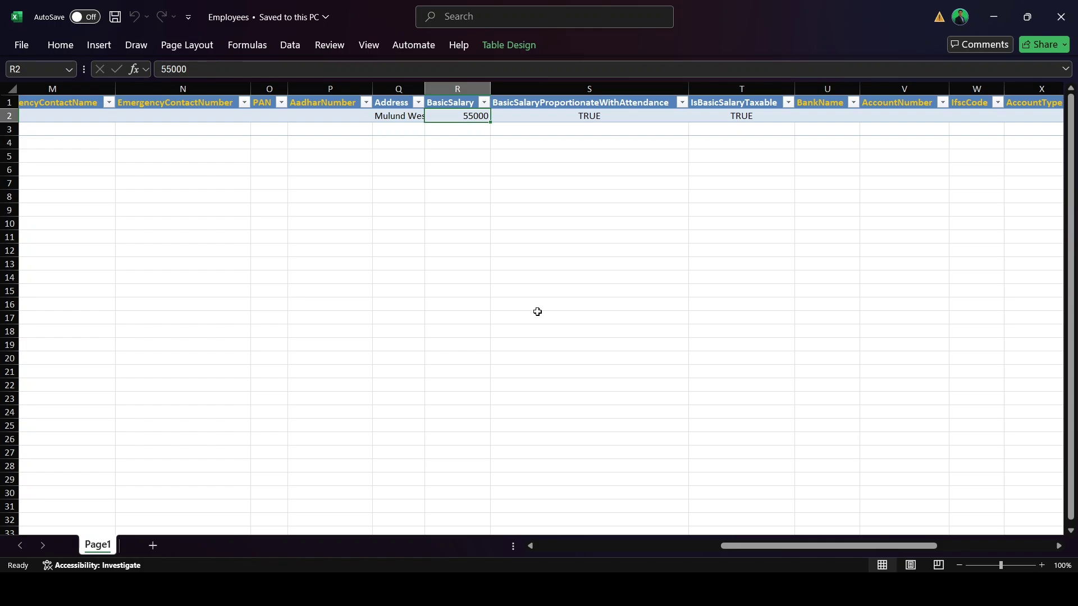
pyautogui.click(564, 118)
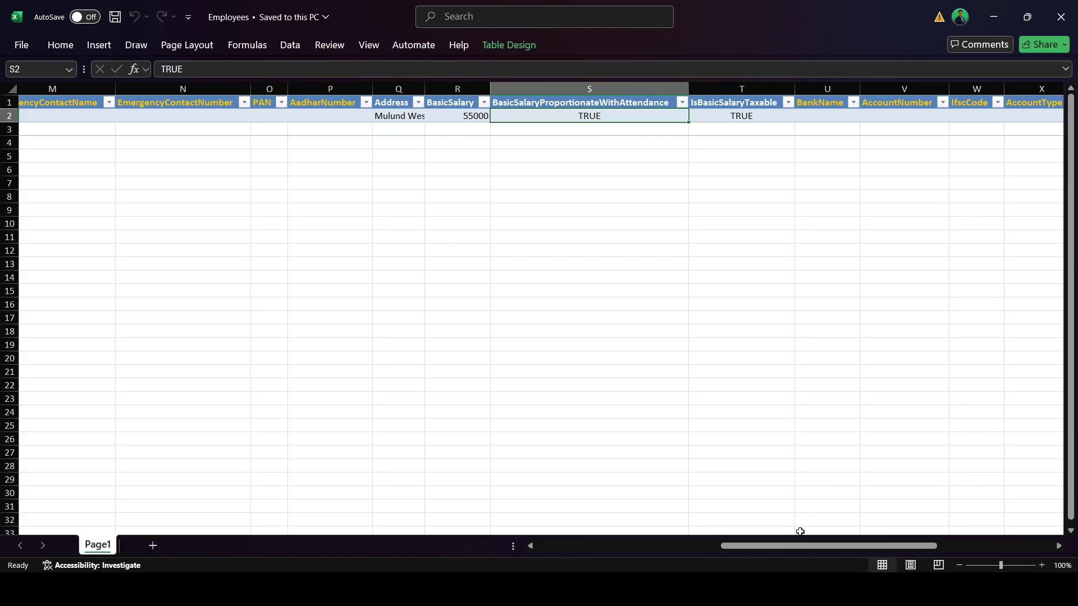
pyautogui.moveTo(806, 548); pyautogui.dragTo(902, 567)
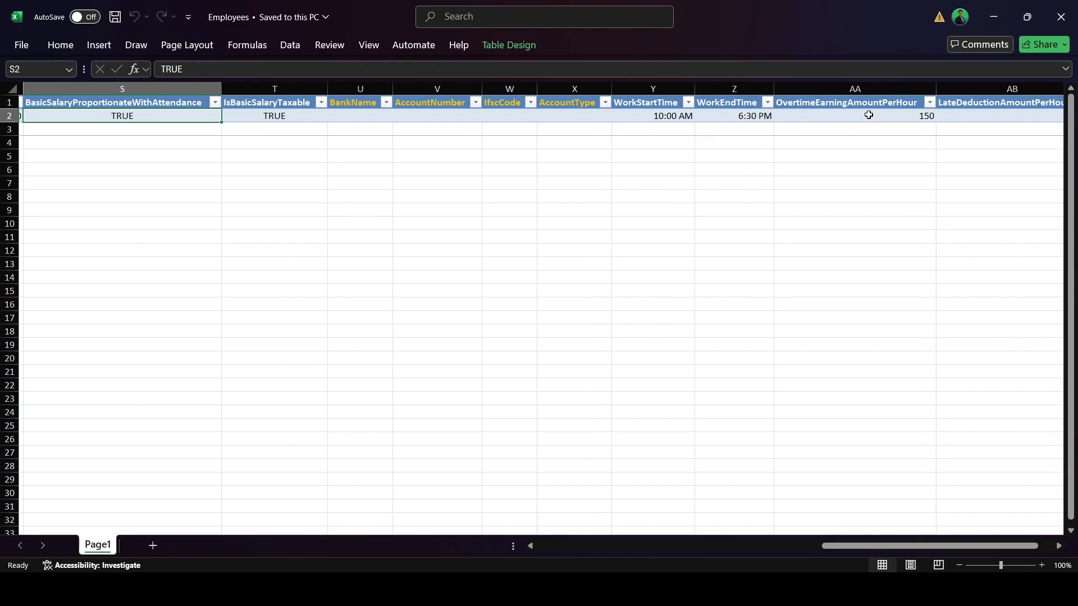
pyautogui.moveTo(861, 549); pyautogui.dragTo(888, 548)
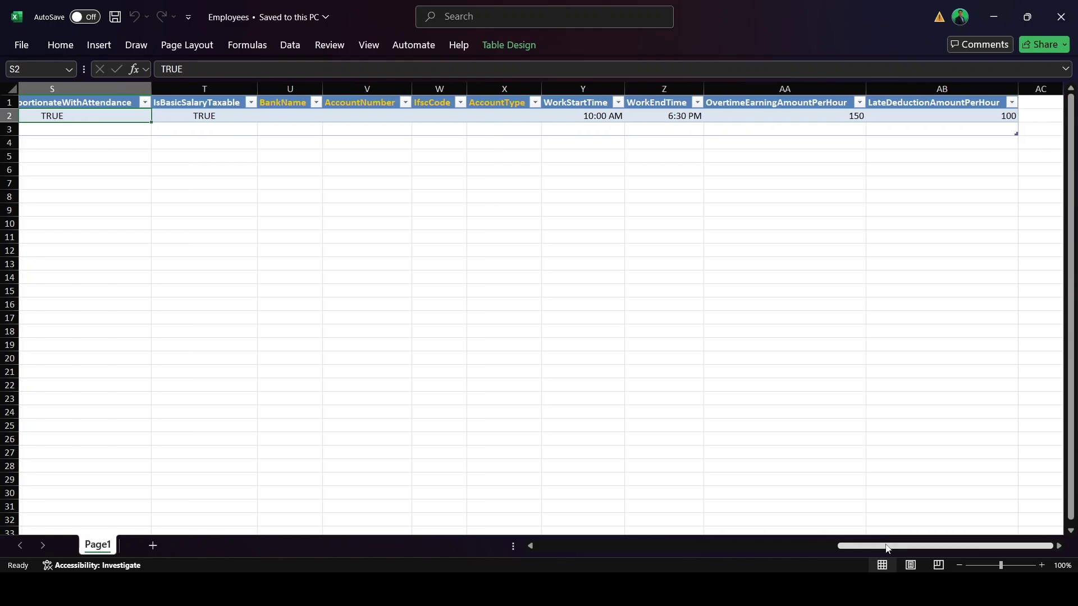
pyautogui.click(946, 117)
pyautogui.click(822, 112)
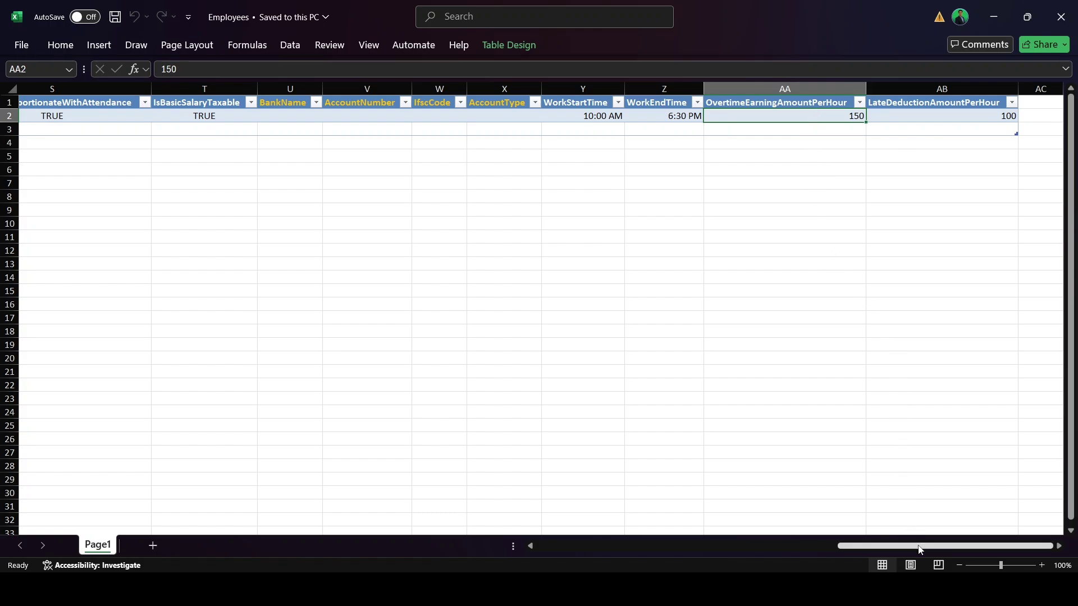
pyautogui.click(602, 118)
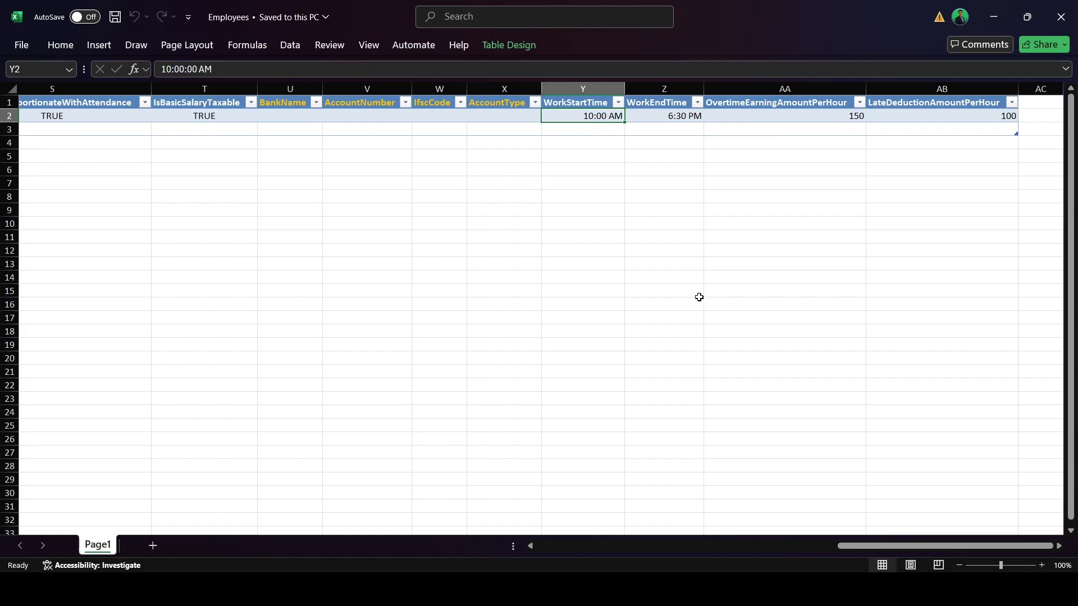
pyautogui.click(678, 119)
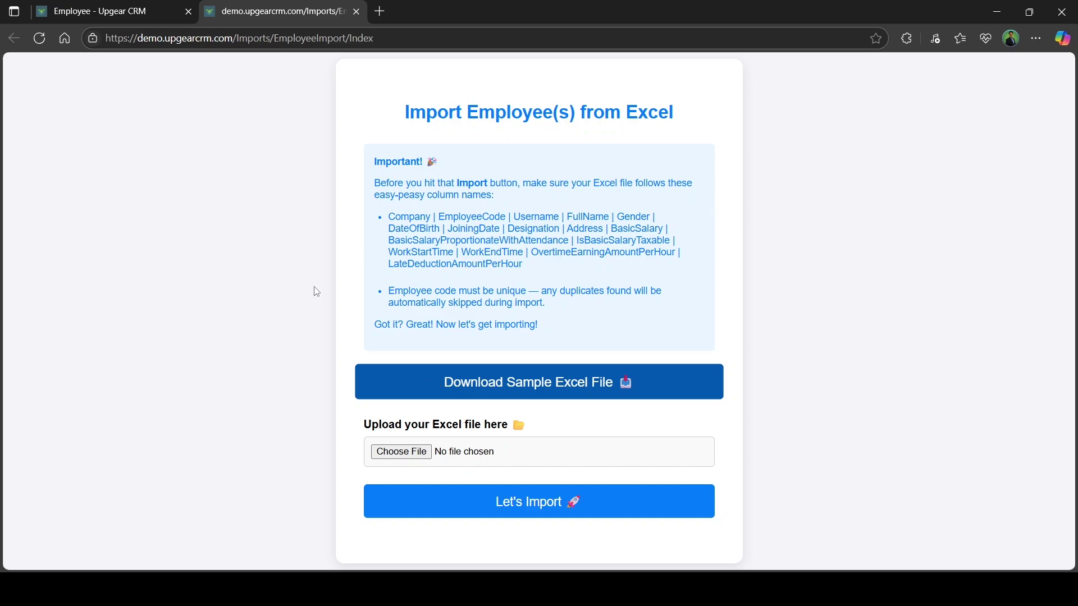
# Close the Employee Import page and open the first listed employee's record for editing.
pyautogui.click(357, 11)
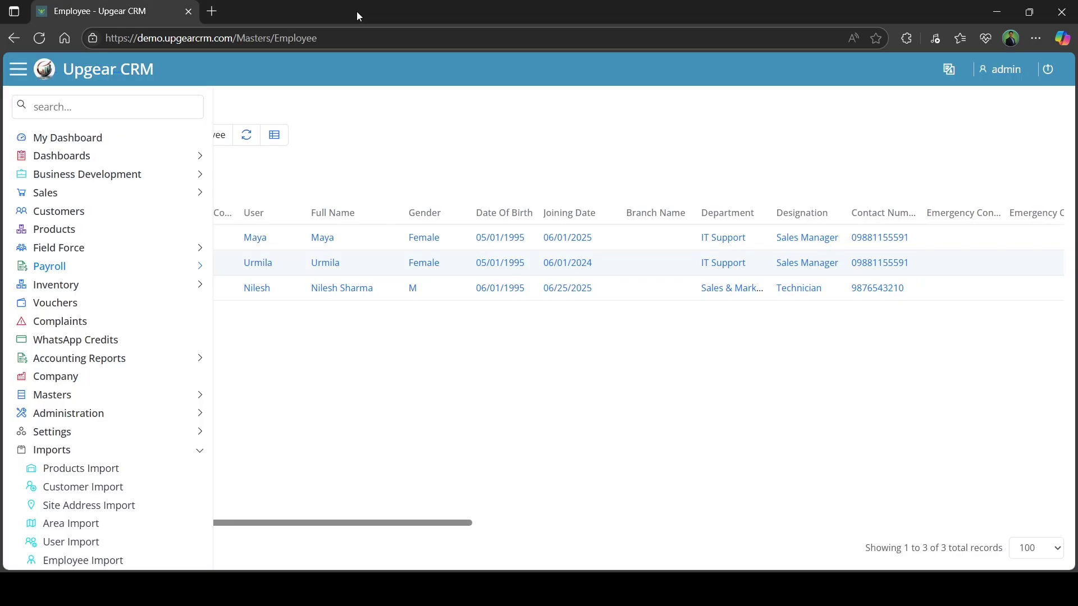
pyautogui.click(376, 434)
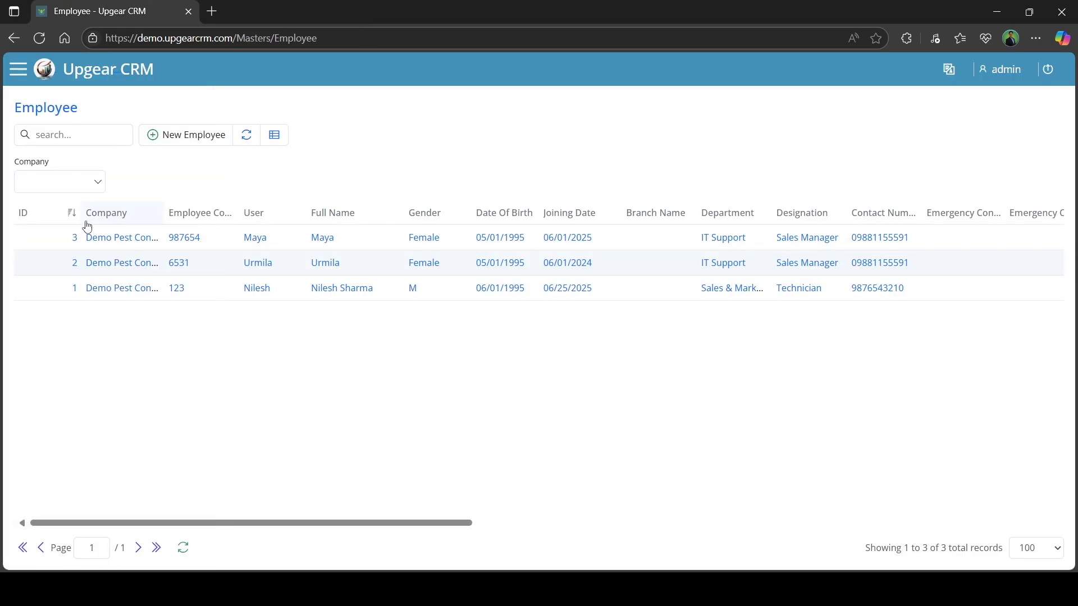
pyautogui.click(116, 239)
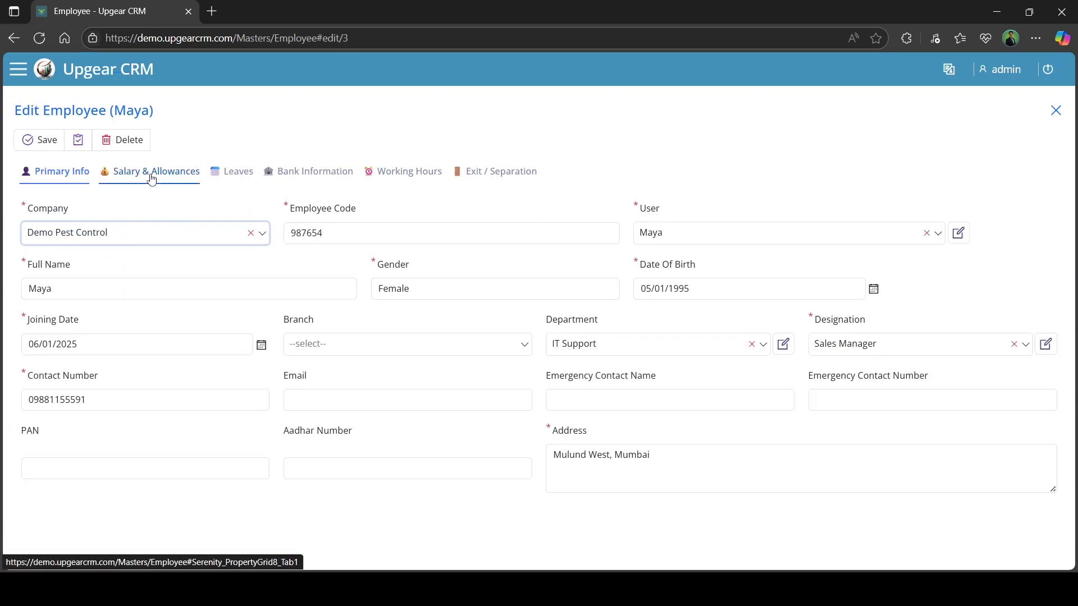
# Examine the employee's basic salary and CTC (Cost to Company) in the salary and allowances details.
pyautogui.click(172, 174)
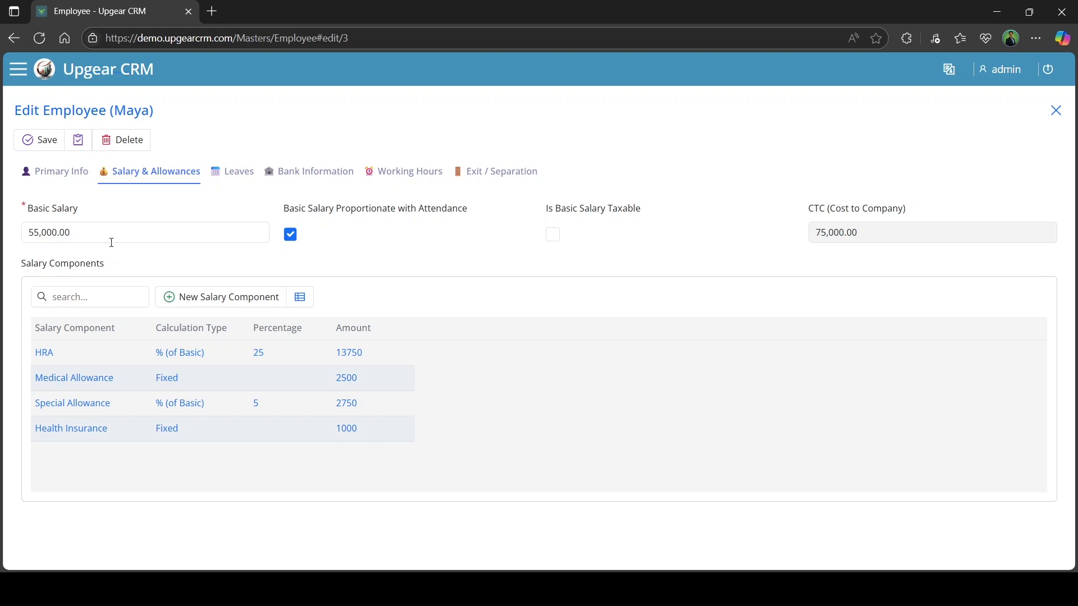
pyautogui.moveTo(111, 239); pyautogui.dragTo(2, 240)
pyautogui.click(525, 256)
pyautogui.moveTo(876, 238); pyautogui.dragTo(706, 267)
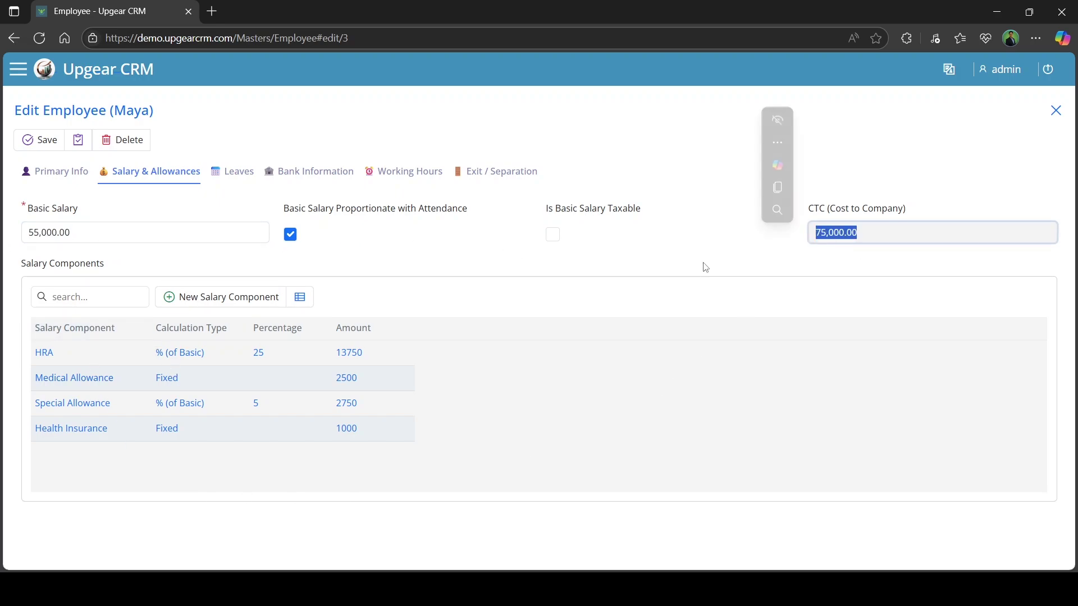
pyautogui.click(639, 298)
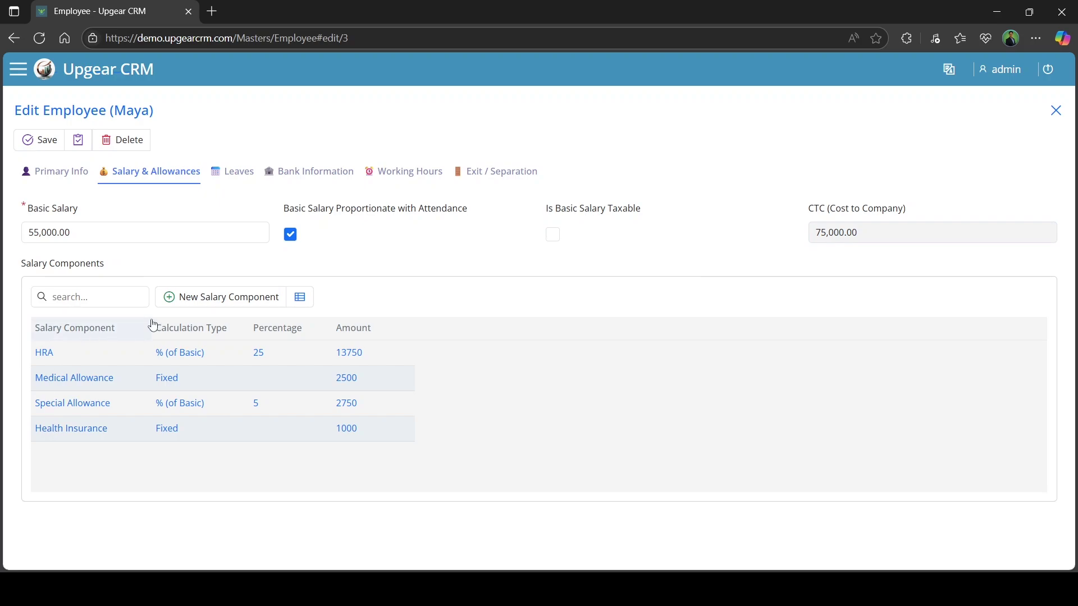
# Start a new salary component for the employee and choose Performance Bonus.
pyautogui.click(203, 306)
pyautogui.click(337, 302)
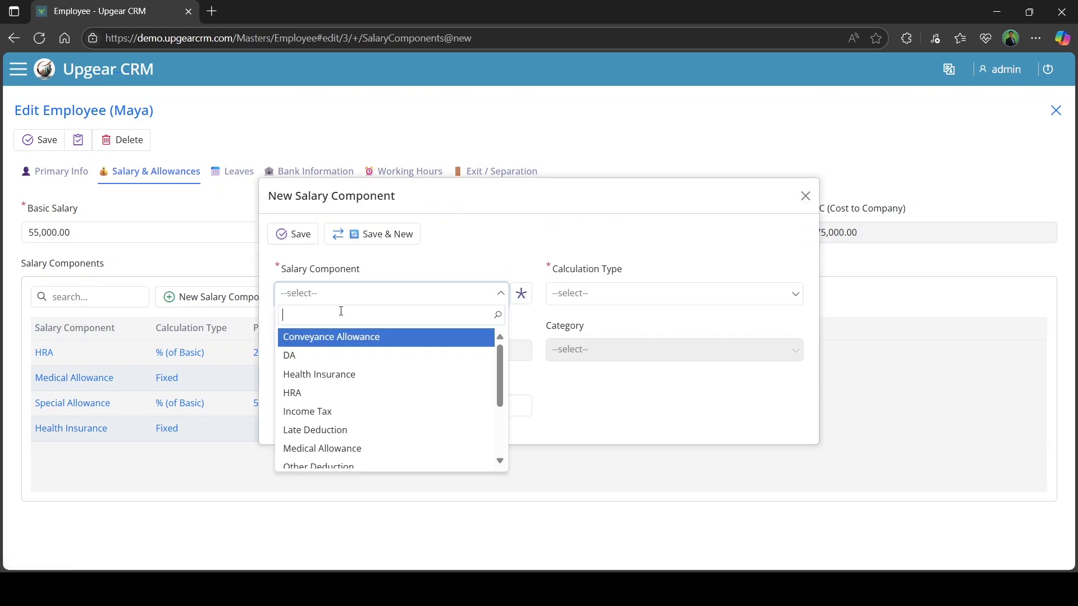
pyautogui.scroll(-2, 373, 411)
pyautogui.click(373, 411)
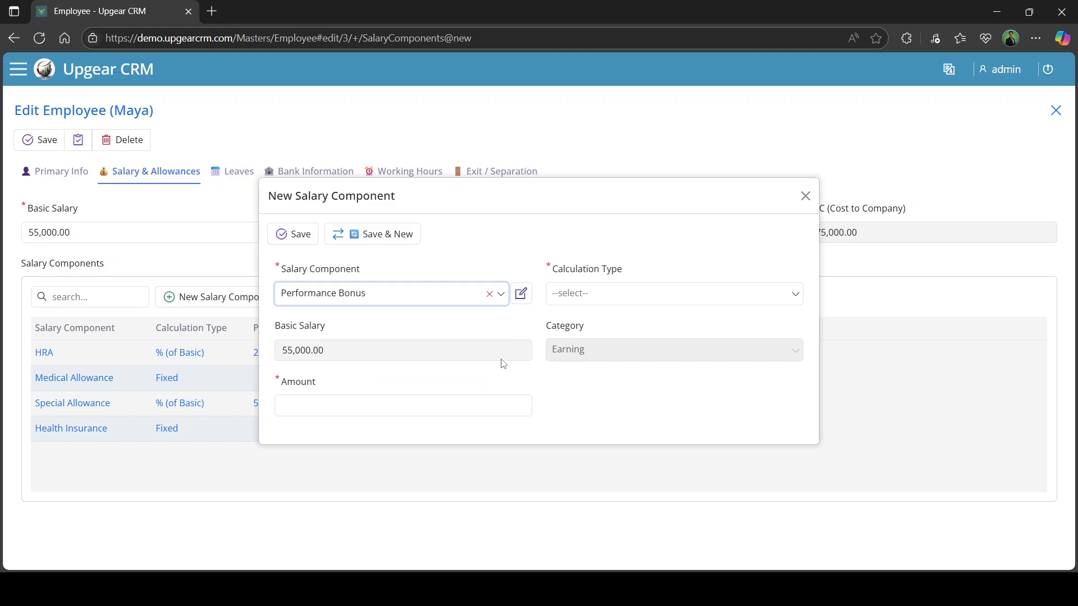
pyautogui.click(611, 299)
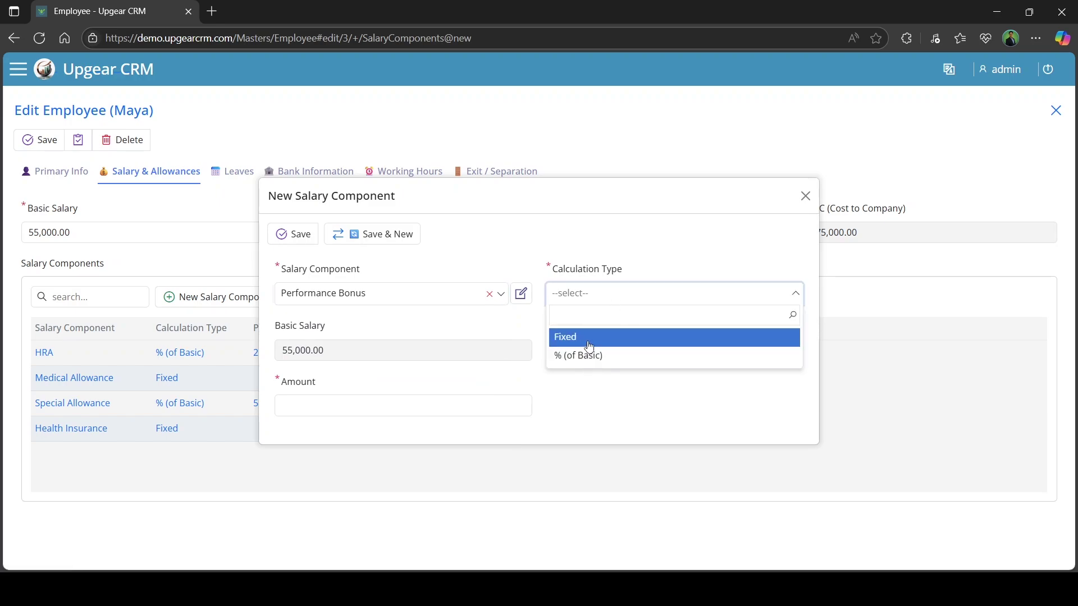
pyautogui.click(588, 339)
pyautogui.click(371, 406)
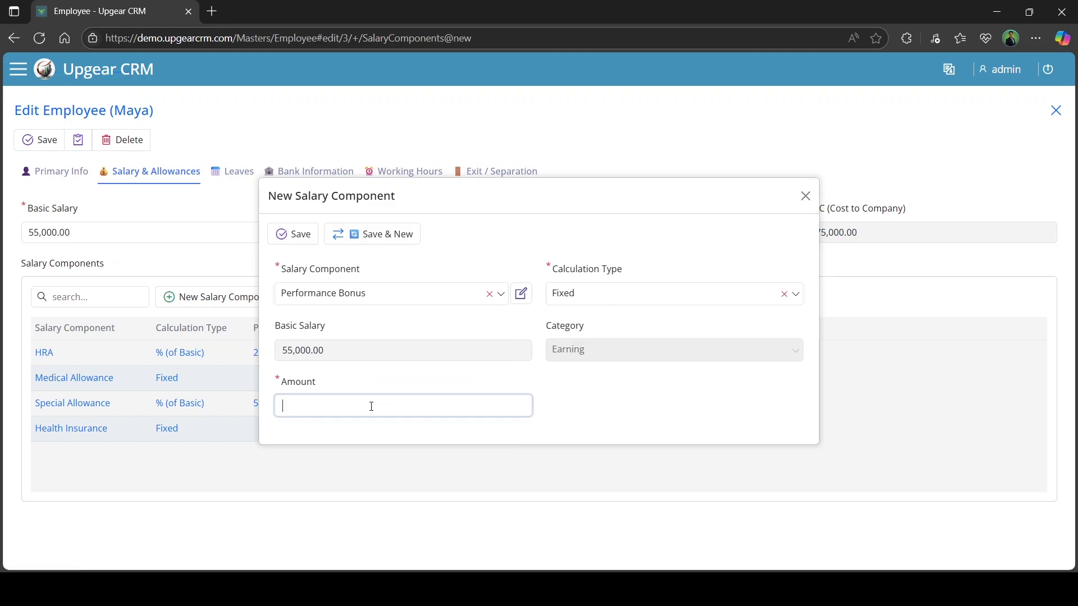
# Calculate the Performance Bonus as % (of Basic) at 5 percent, save the component and apply the changes to the employee record.
pyautogui.click(582, 299)
pyautogui.click(582, 355)
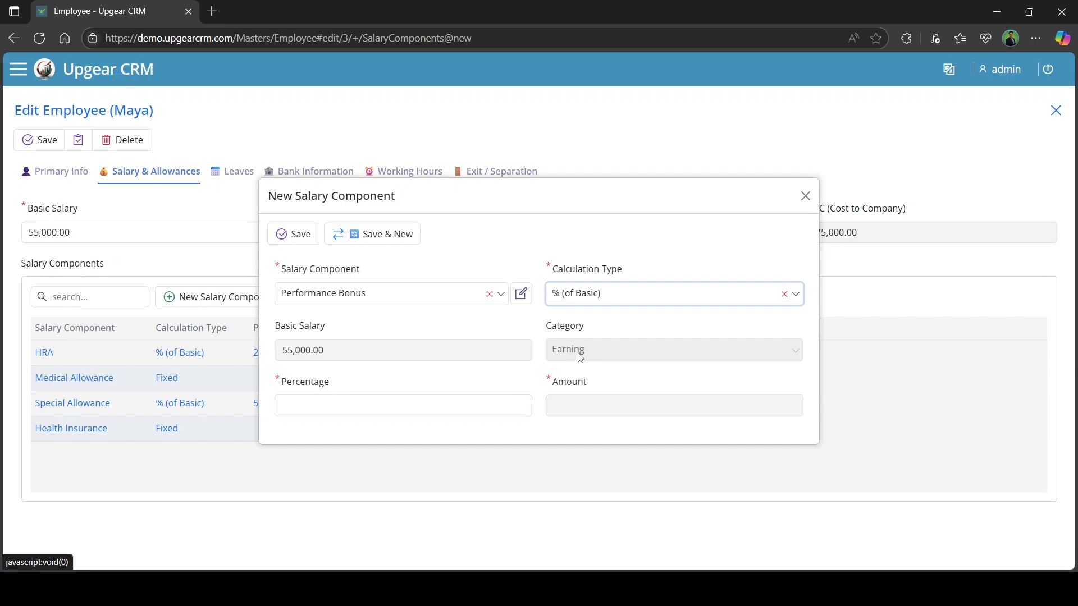
pyautogui.click(336, 405)
pyautogui.write('5')
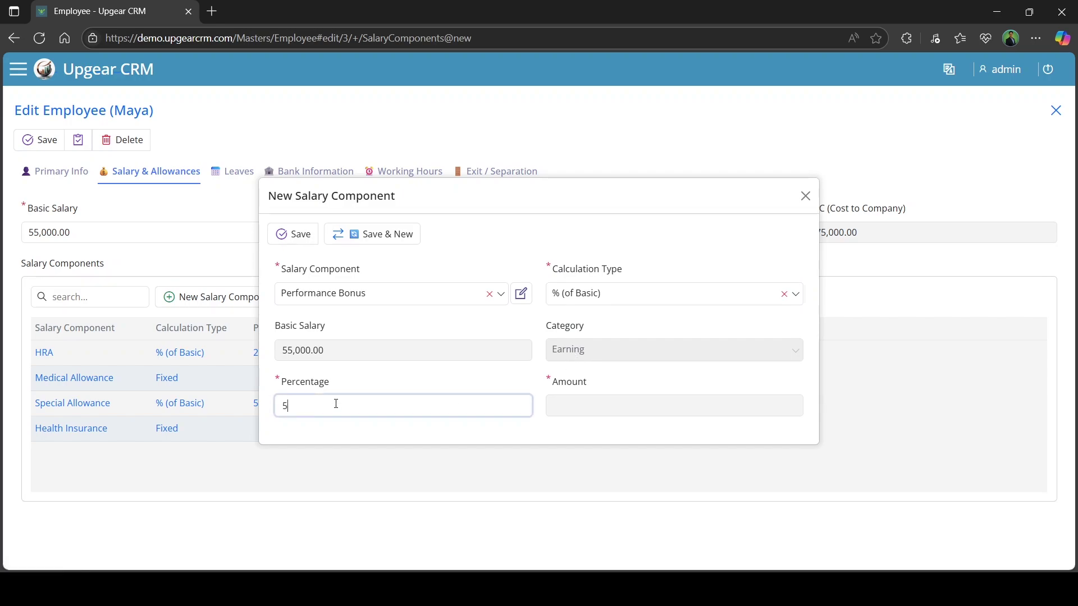
pyautogui.click(313, 346)
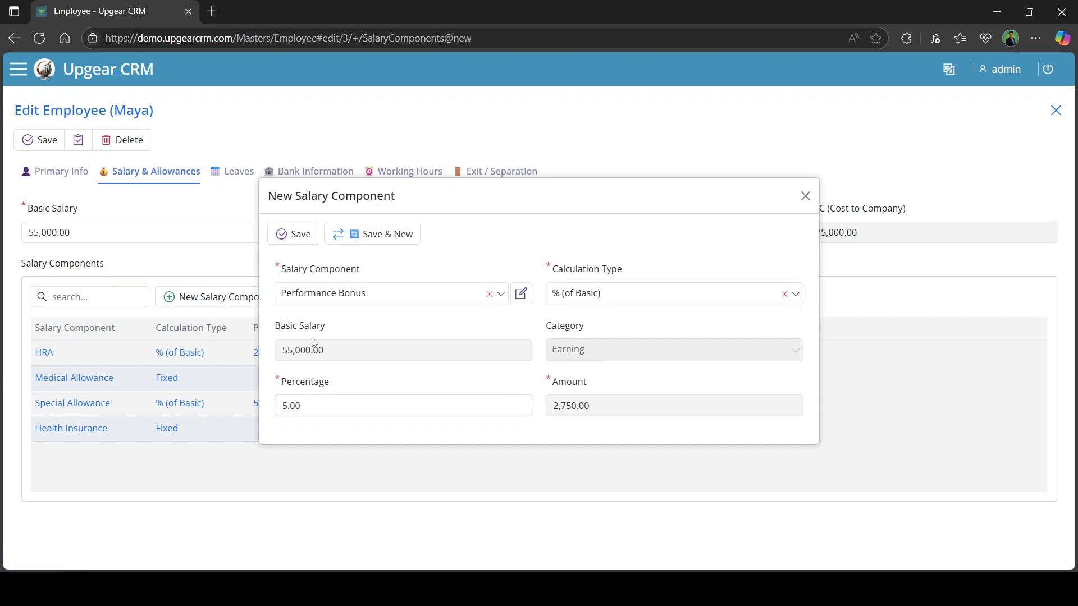
pyautogui.click(620, 413)
pyautogui.click(316, 239)
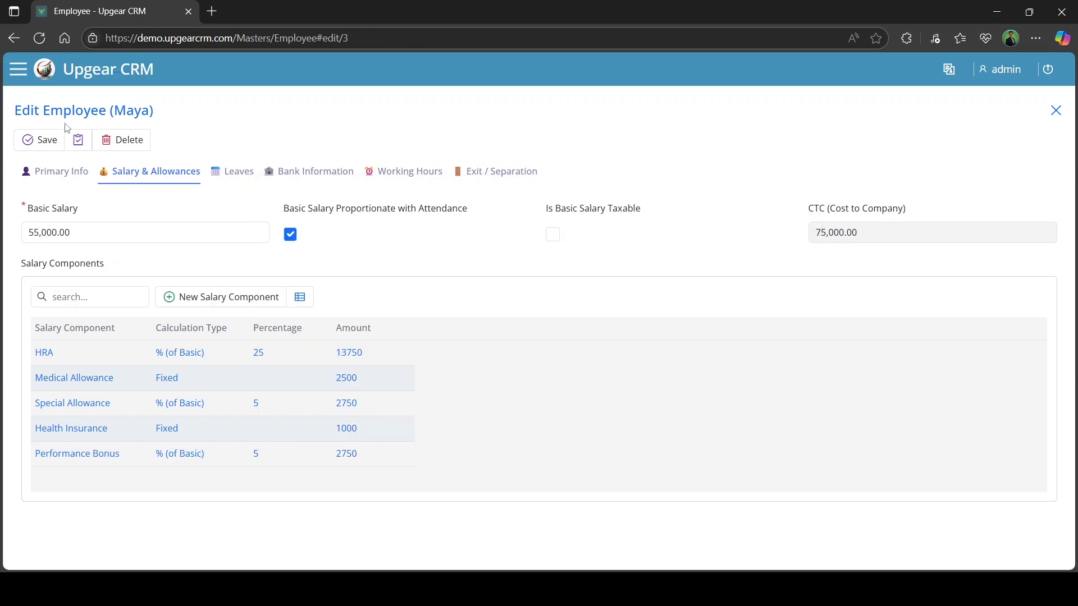
pyautogui.click(78, 140)
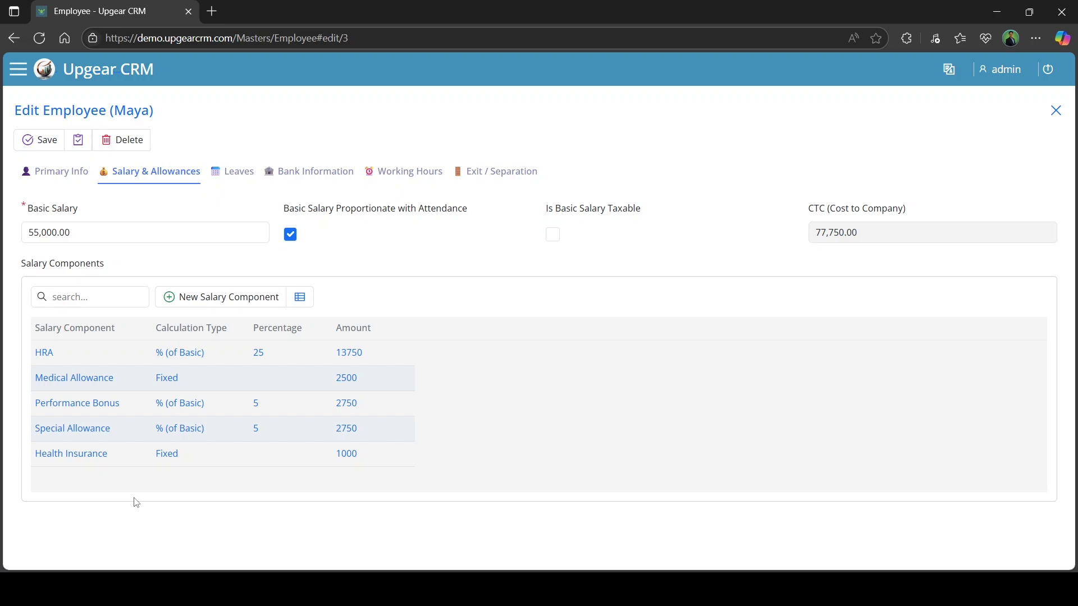
# Add Maternity Leave with 30 allowed yearly leaves to the employee's leaves and apply the changes to the record.
pyautogui.click(228, 184)
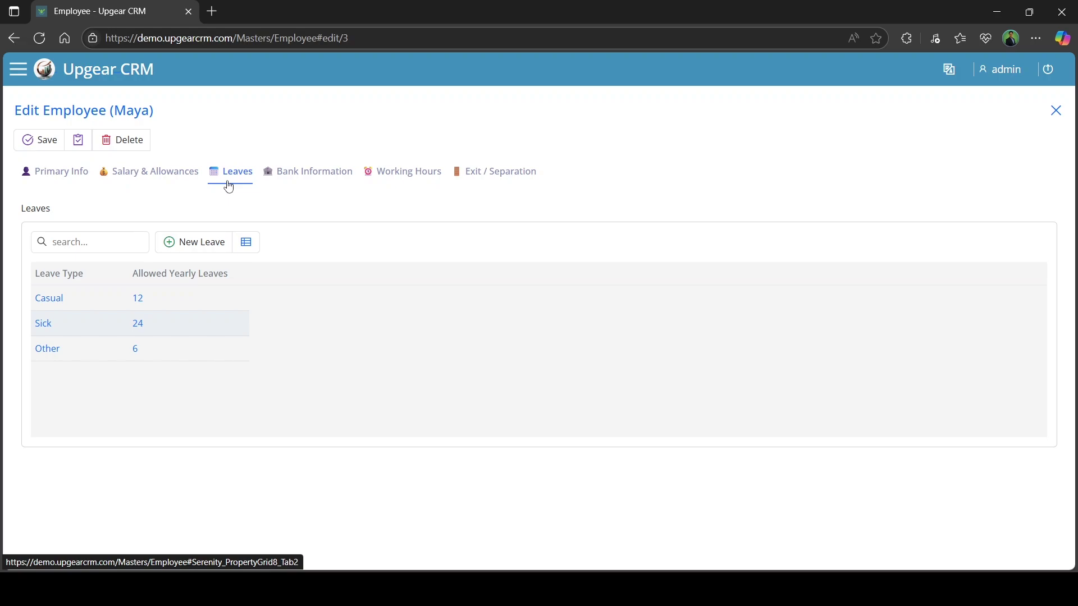
pyautogui.click(201, 247)
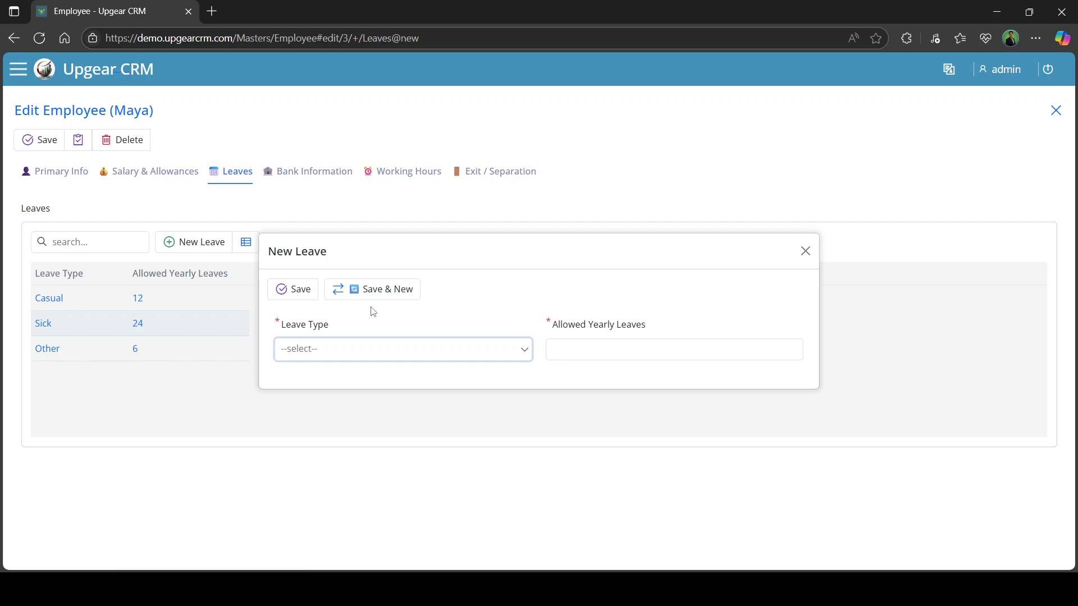
pyautogui.click(360, 352)
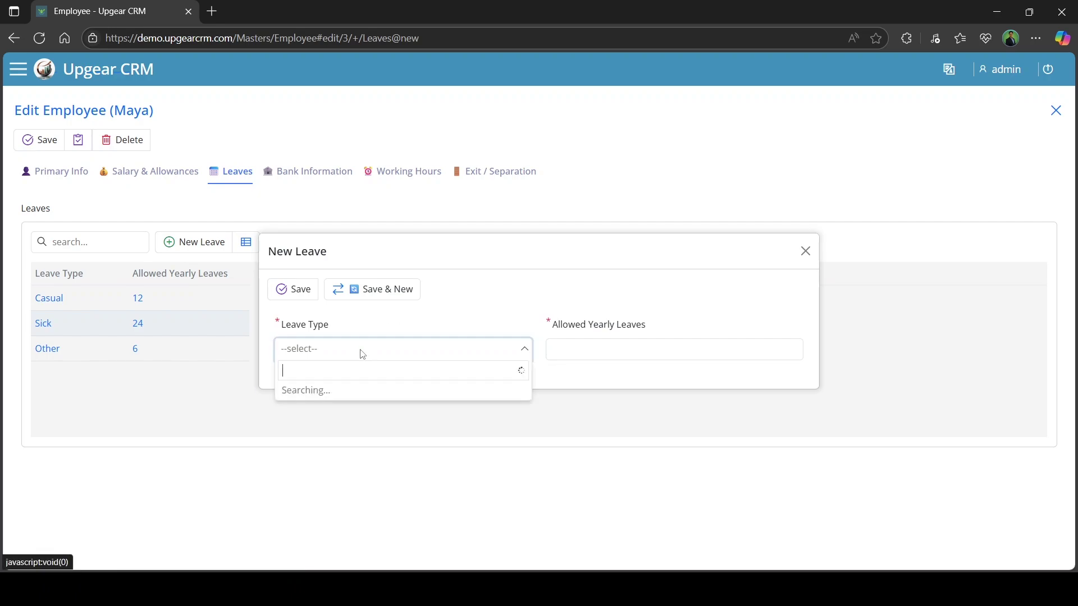
pyautogui.click(358, 448)
pyautogui.click(662, 358)
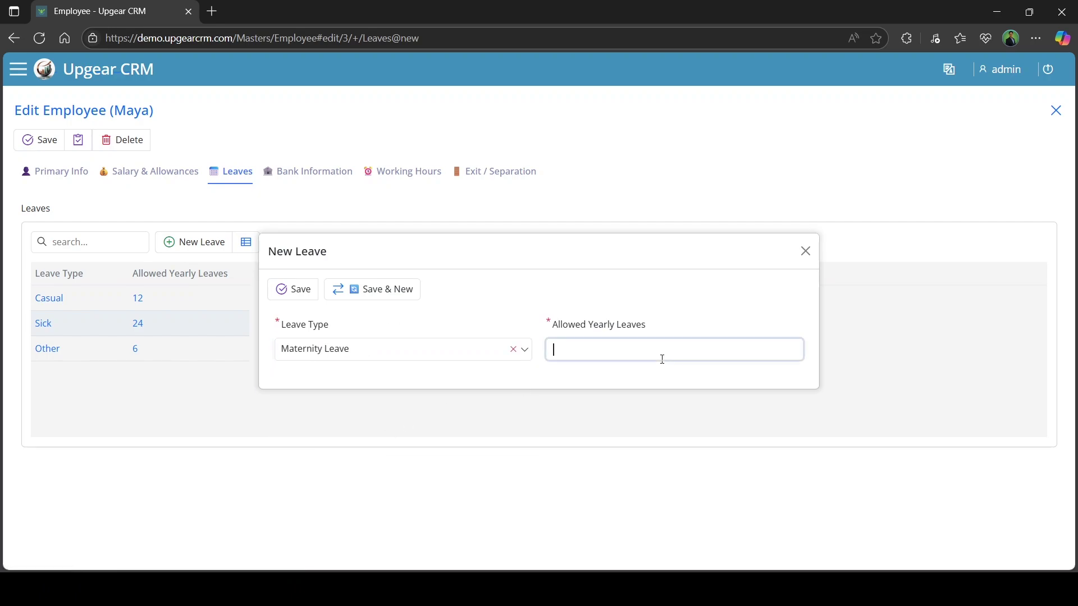
pyautogui.write('30')
pyautogui.click(307, 302)
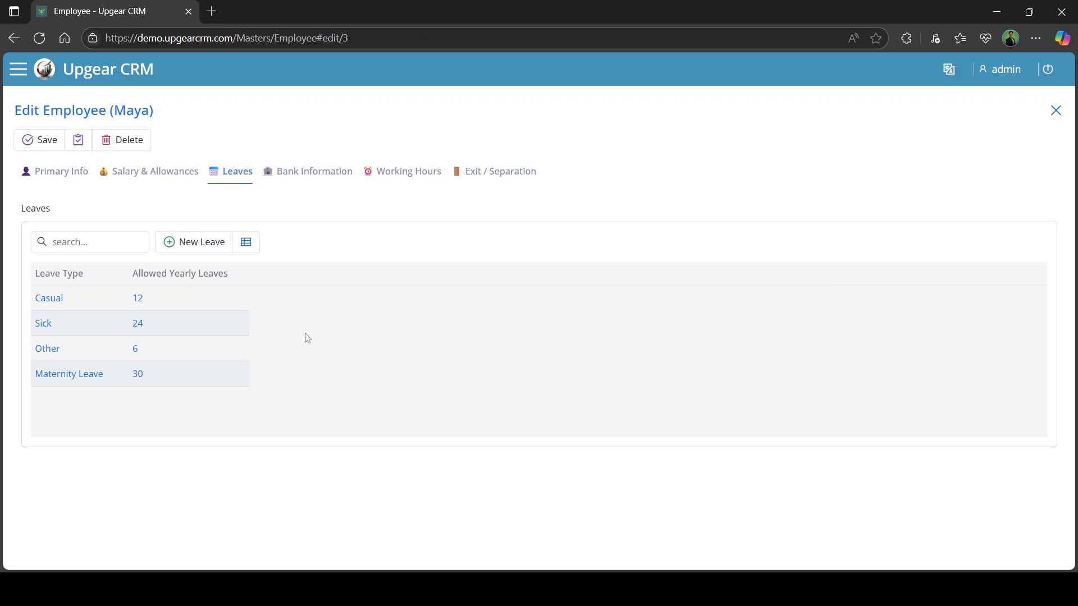
pyautogui.click(78, 140)
# View the employee's bank information and working hours, and open the exit and separation details.
pyautogui.click(337, 172)
pyautogui.click(400, 172)
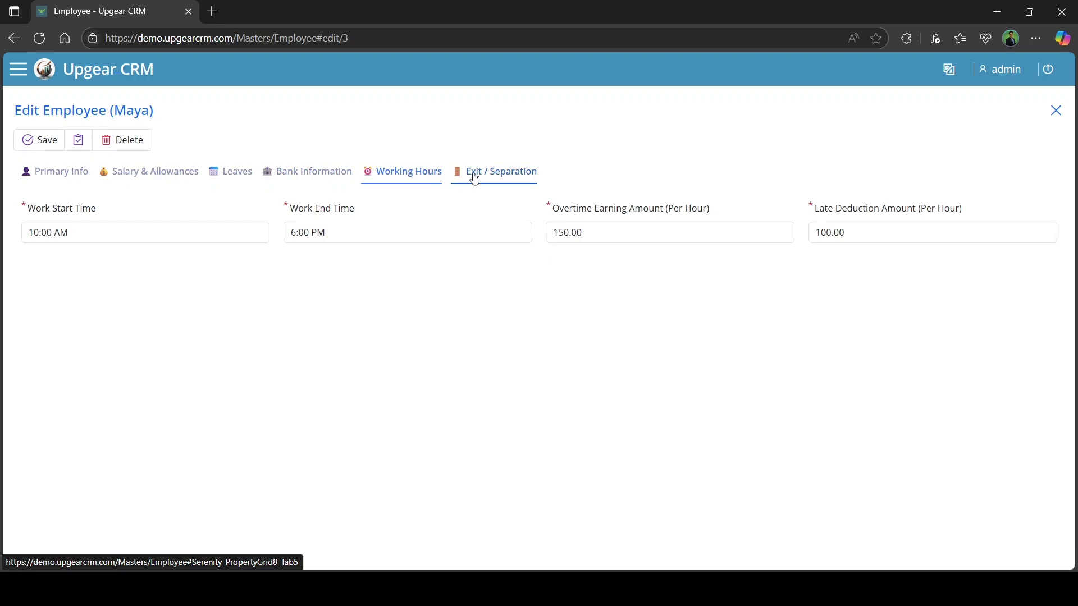
pyautogui.click(469, 176)
# Try the Active and Resigned (On Notice) statuses in the employee's exit and separation details.
pyautogui.click(162, 233)
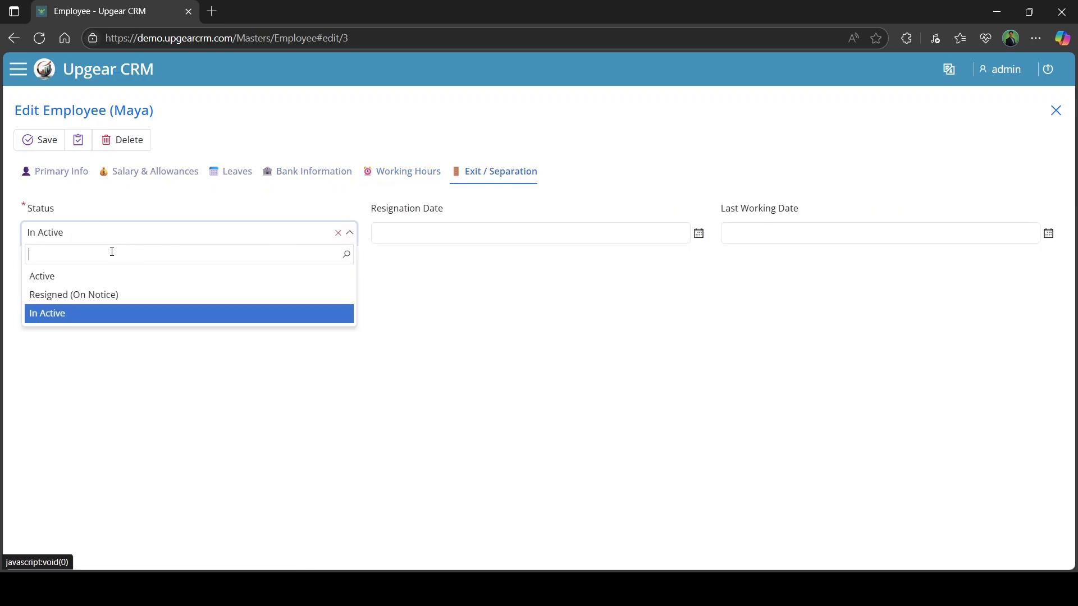
pyautogui.click(92, 276)
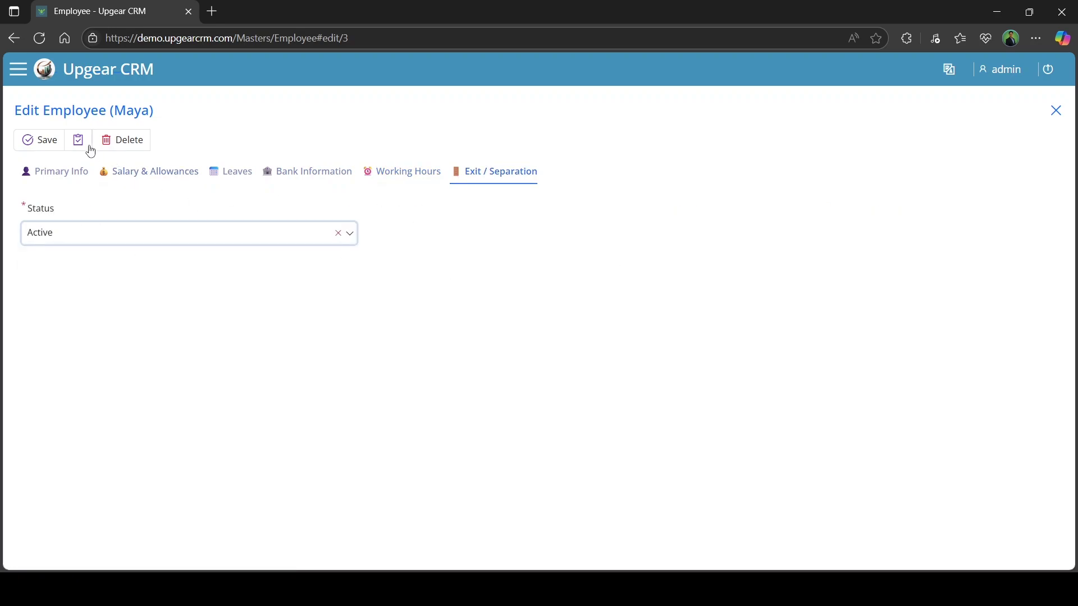
pyautogui.click(114, 240)
pyautogui.click(90, 293)
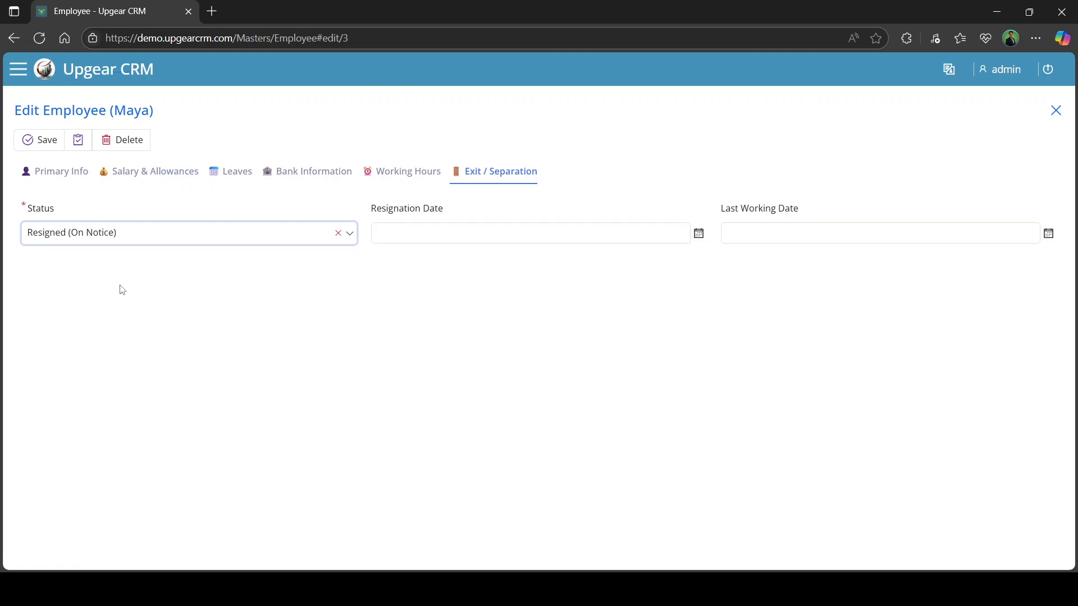
# Set the employee's status to Active and save and close the record.
pyautogui.click(90, 233)
pyautogui.click(79, 275)
pyautogui.click(56, 145)
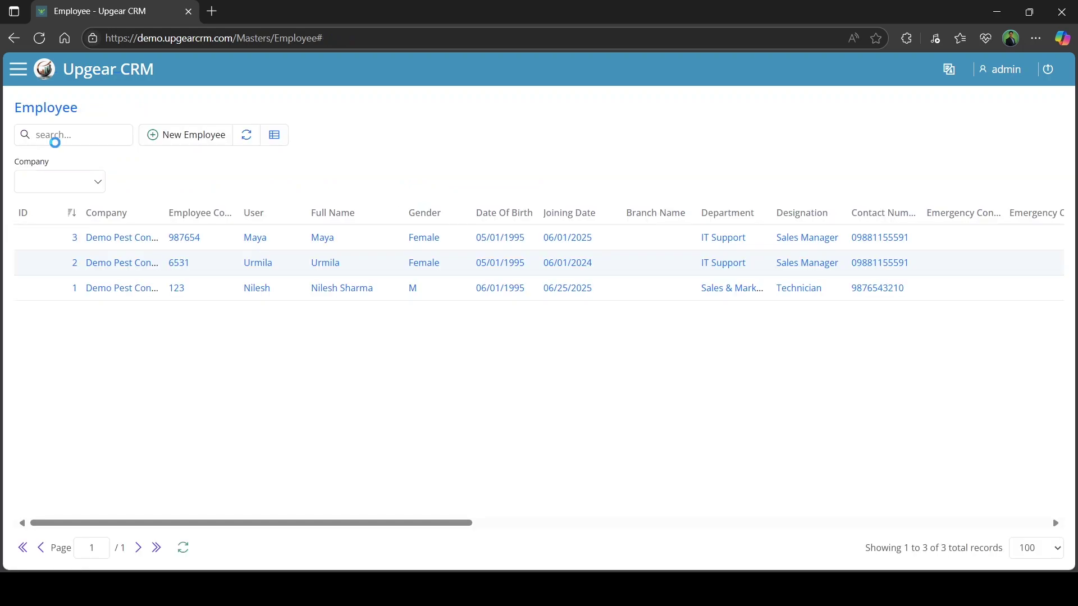
# Open the Monthly Payroll list from the Payroll section.
pyautogui.click(18, 69)
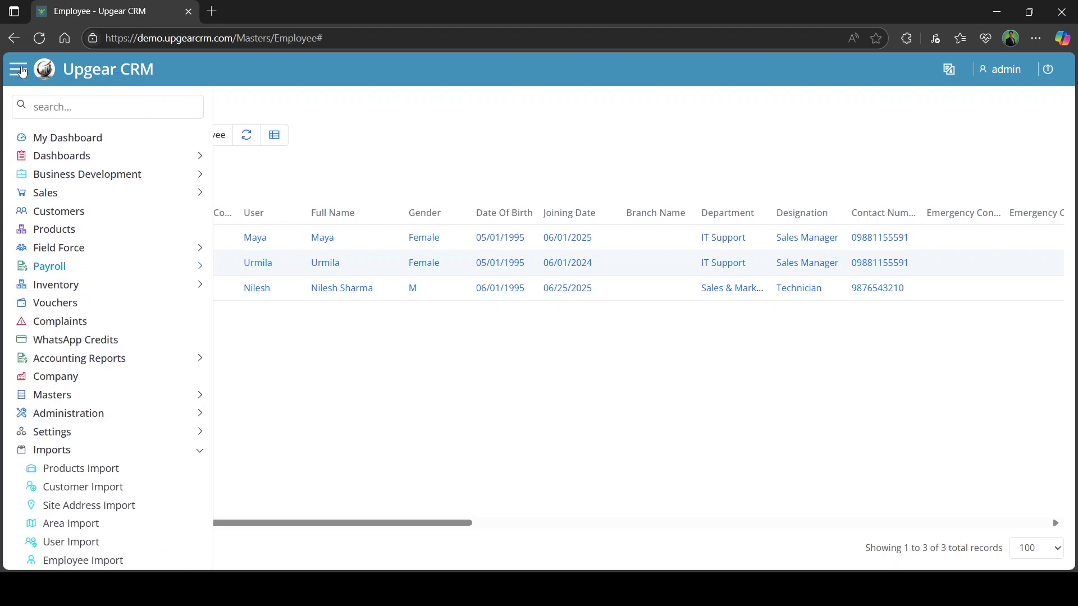
pyautogui.click(71, 449)
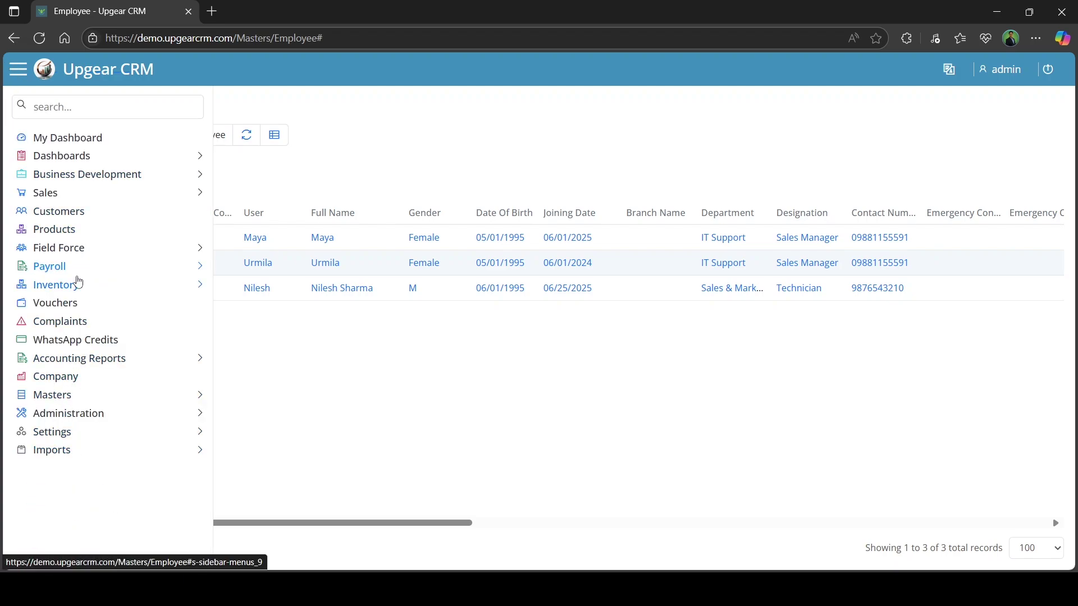
pyautogui.click(74, 273)
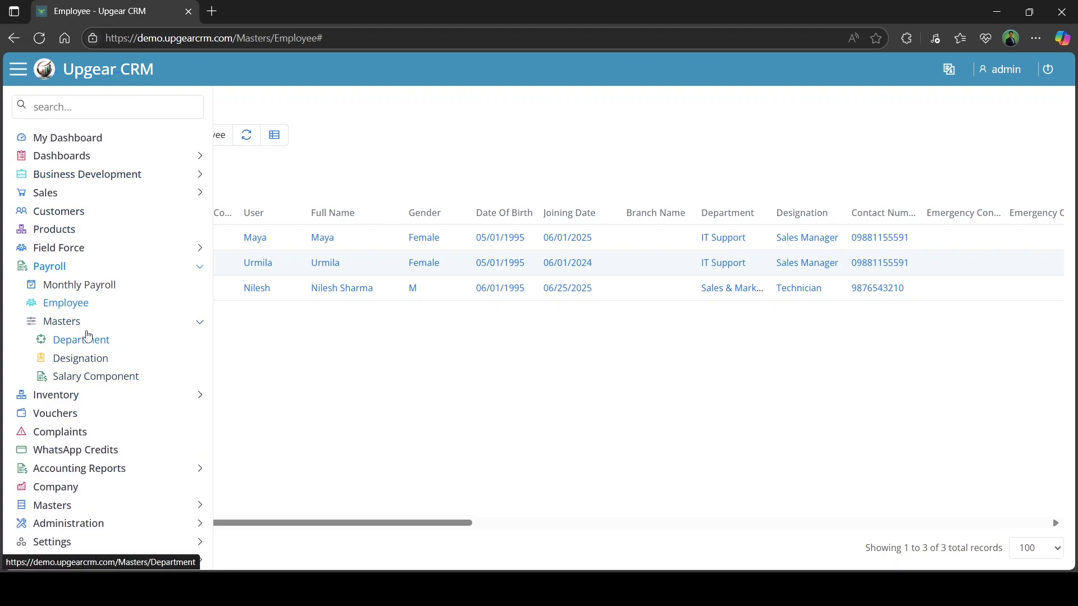
pyautogui.click(92, 291)
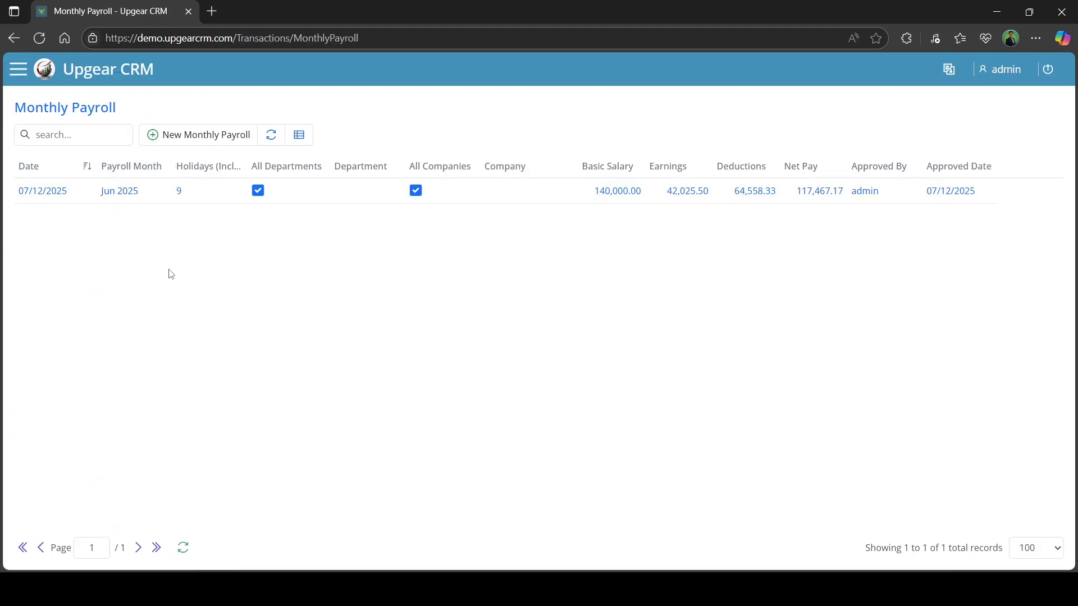
# Create a new monthly payroll for June 2025 with 9 holidays including week offs.
pyautogui.click(195, 138)
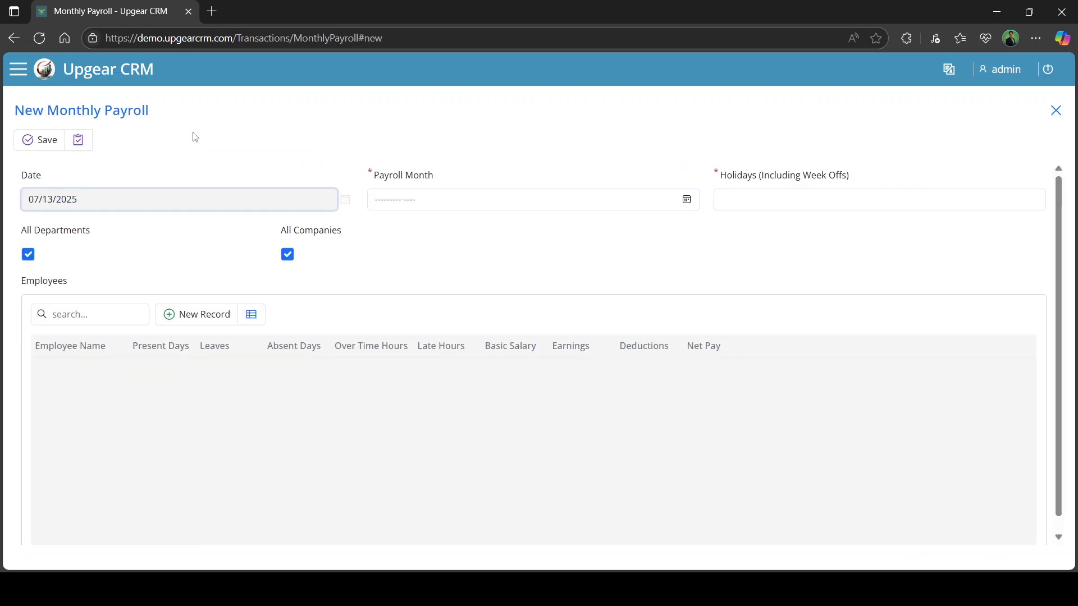
pyautogui.click(686, 204)
pyautogui.click(428, 281)
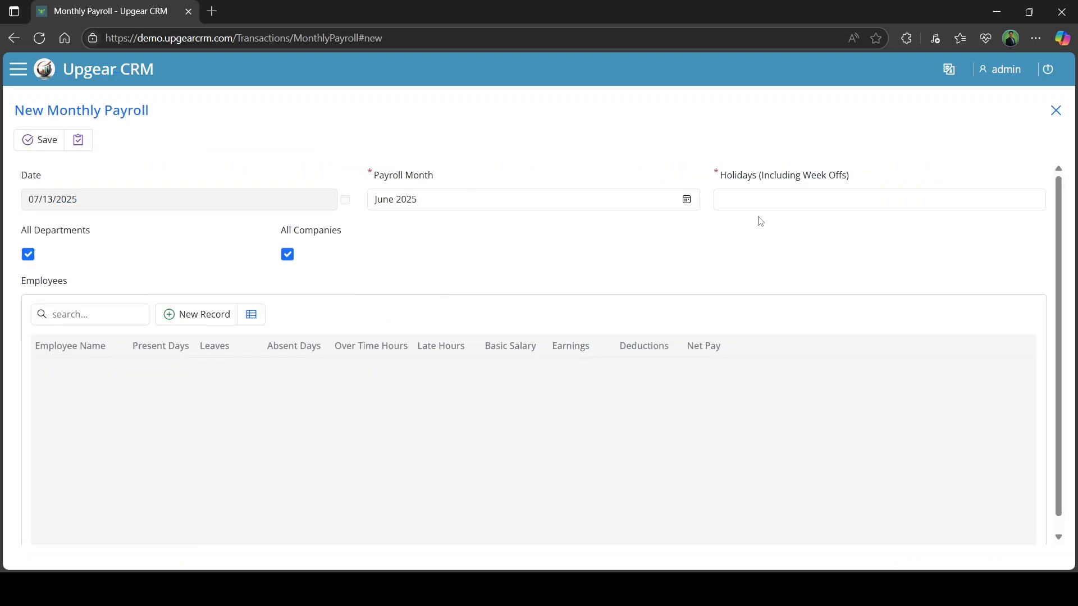
pyautogui.click(809, 205)
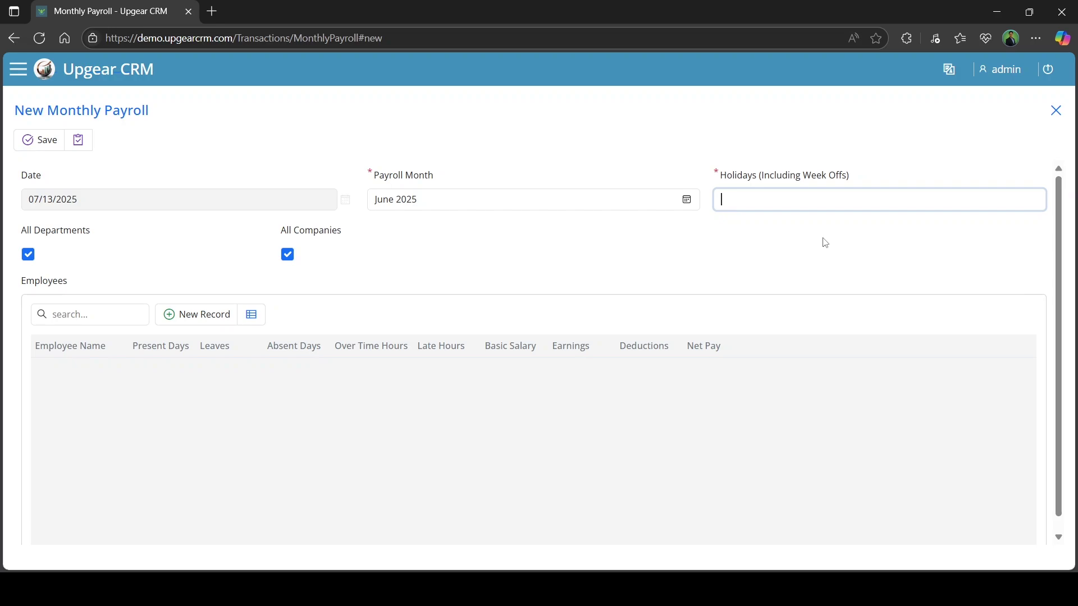
pyautogui.write('9')
# Restrict the payroll to the IT Support department instead of all departments and save it, keeping the form open.
pyautogui.click(29, 255)
pyautogui.click(360, 263)
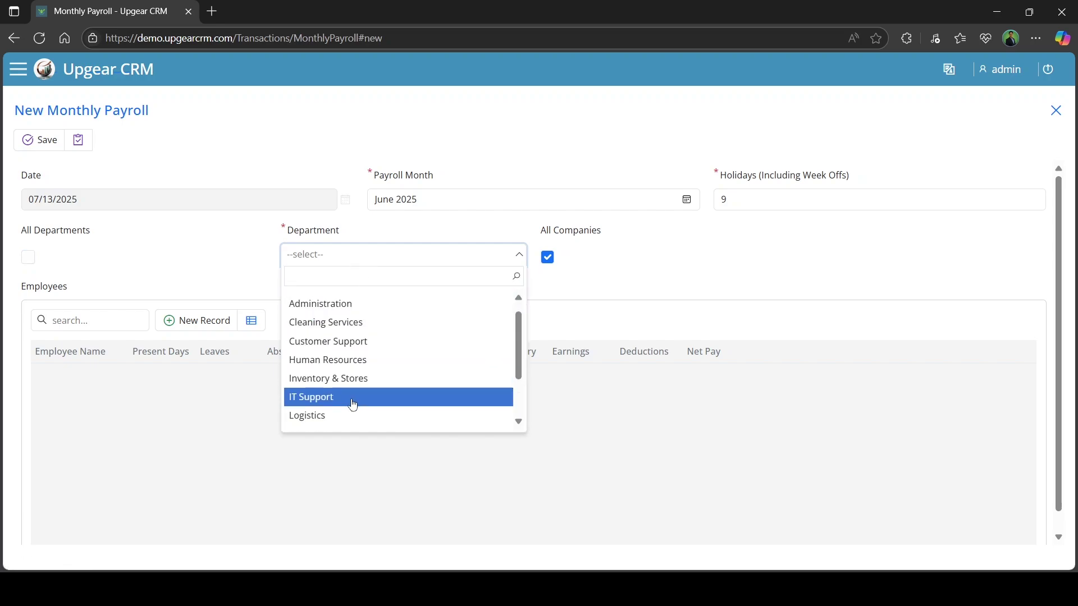
pyautogui.scroll(-2, 371, 336)
pyautogui.click(371, 328)
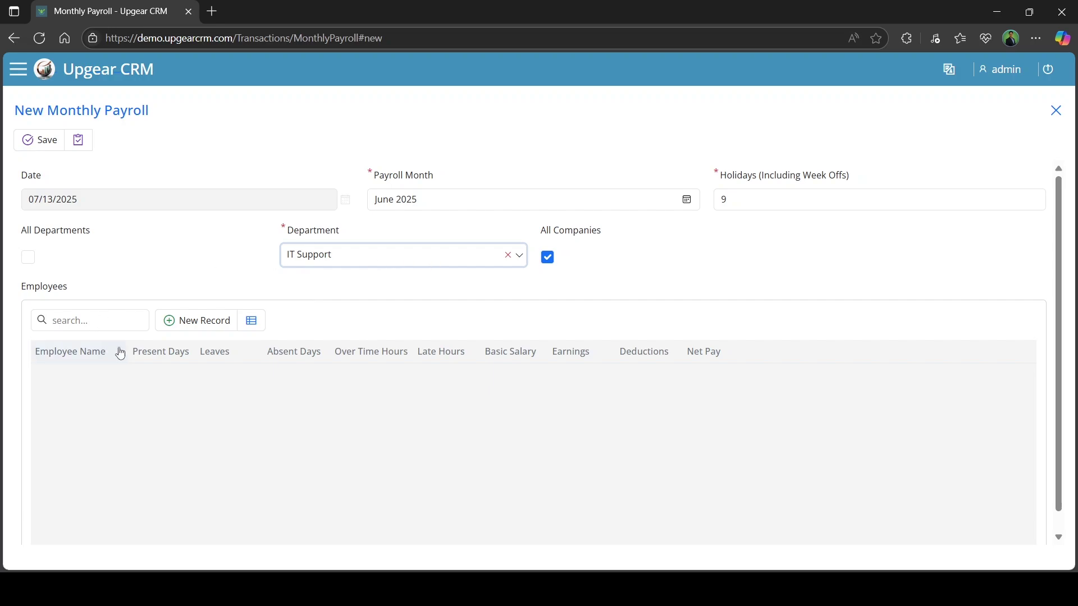
pyautogui.click(78, 140)
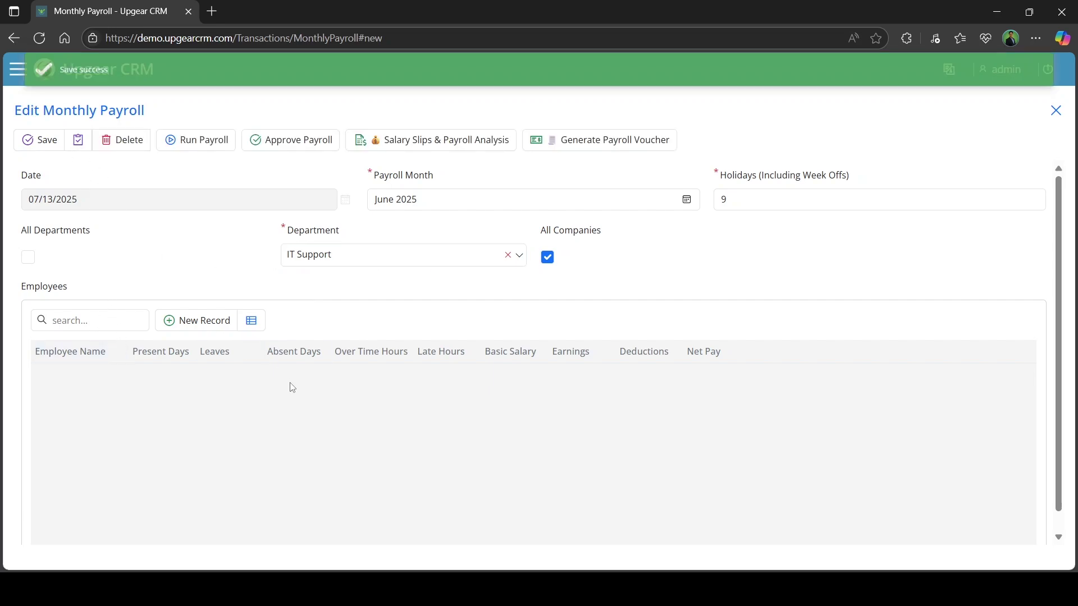
# Run the June 2025 payroll for the IT Support department.
pyautogui.click(192, 144)
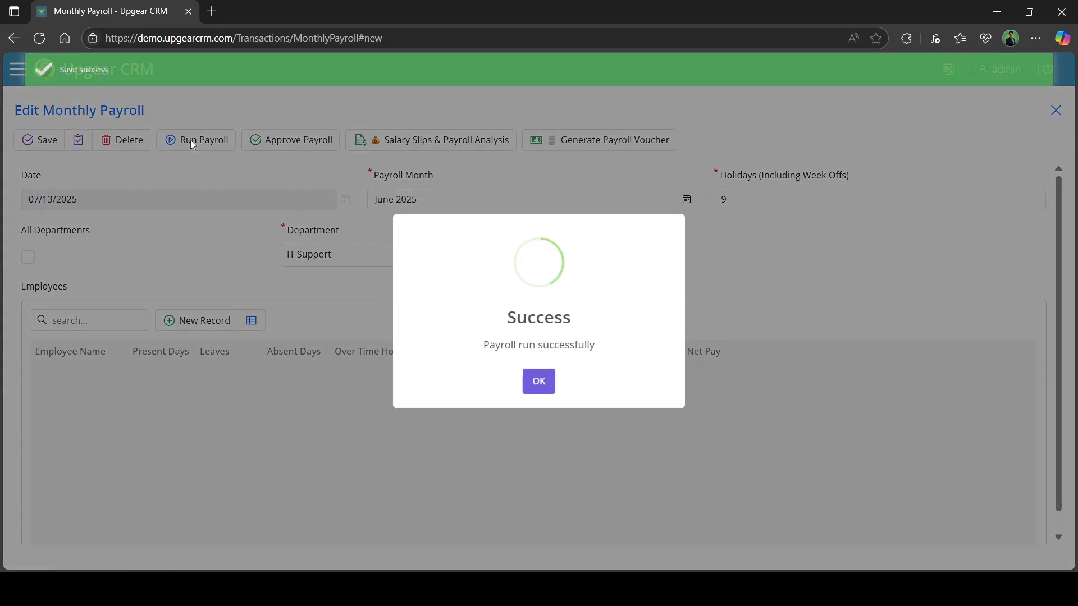
pyautogui.click(541, 382)
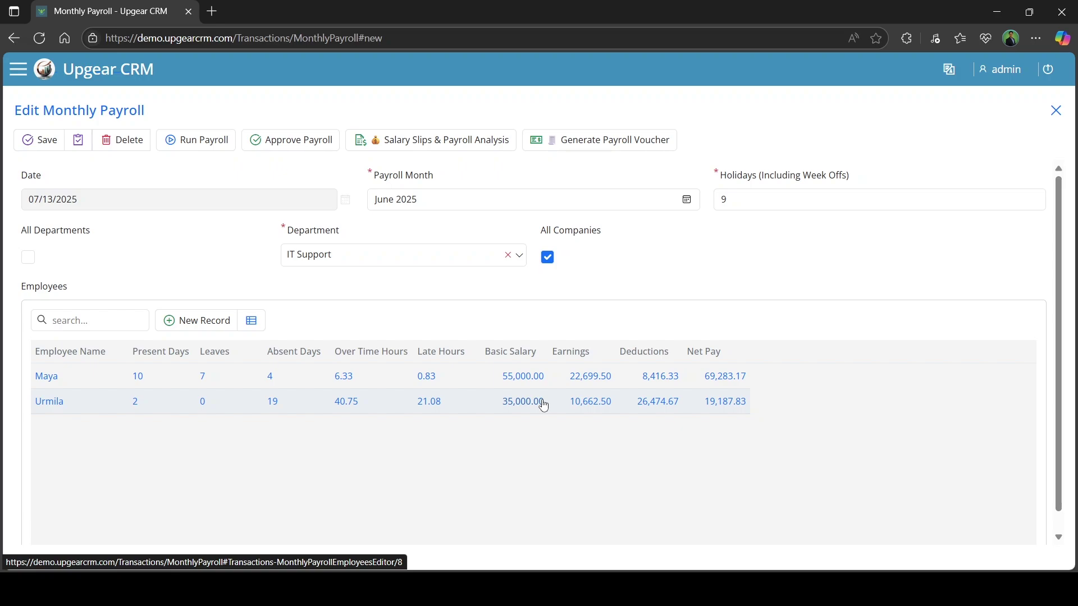
# Open the first listed employee's payroll record and look through its salary components.
pyautogui.click(46, 376)
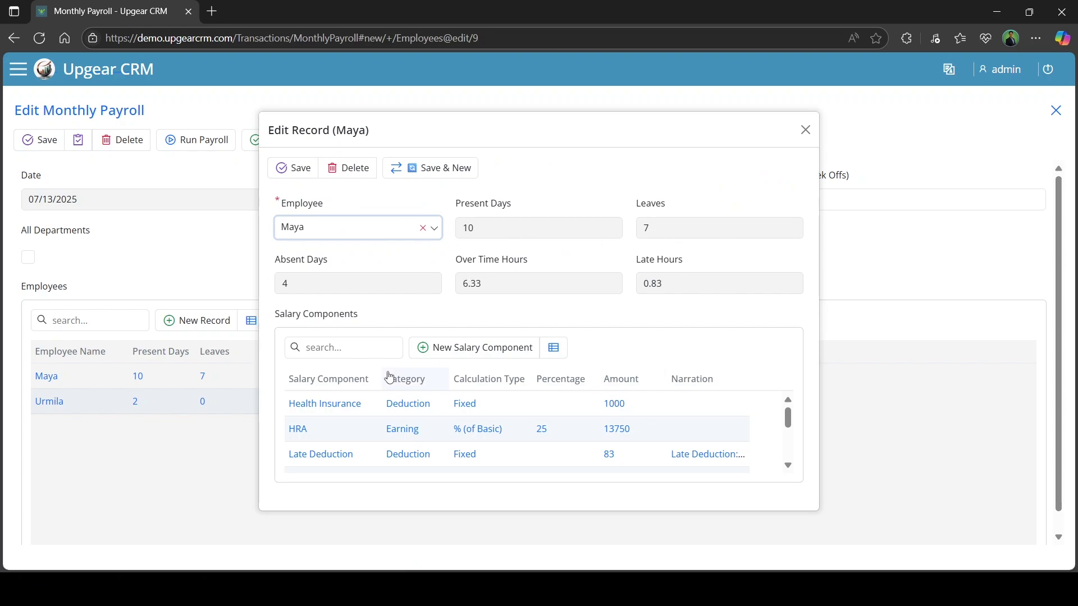
pyautogui.scroll(-3, 635, 437)
pyautogui.scroll(3, 635, 437)
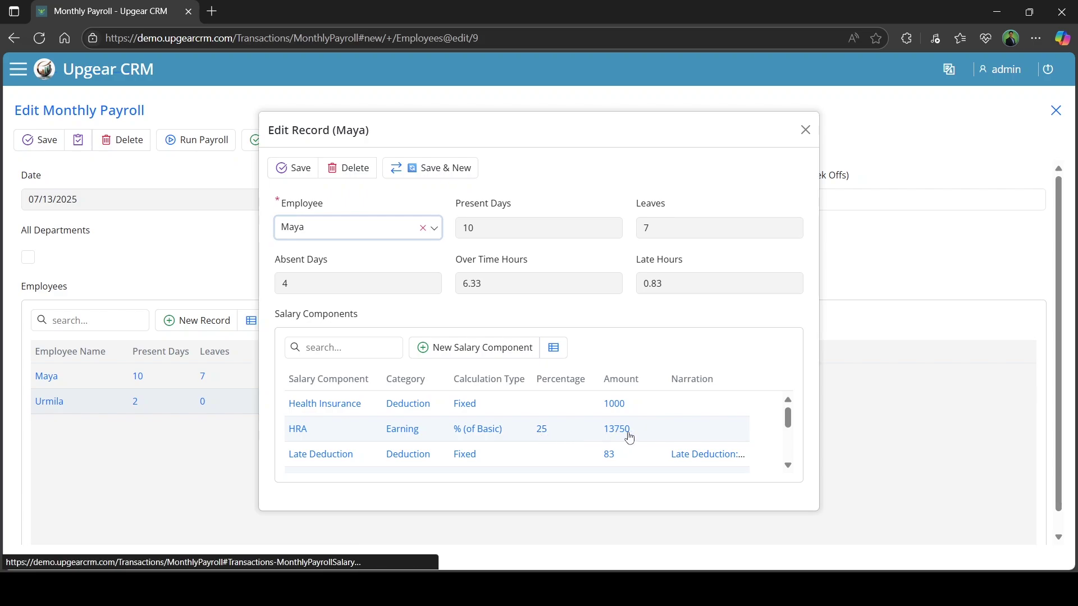
pyautogui.scroll(-3, 589, 436)
pyautogui.scroll(3, 393, 441)
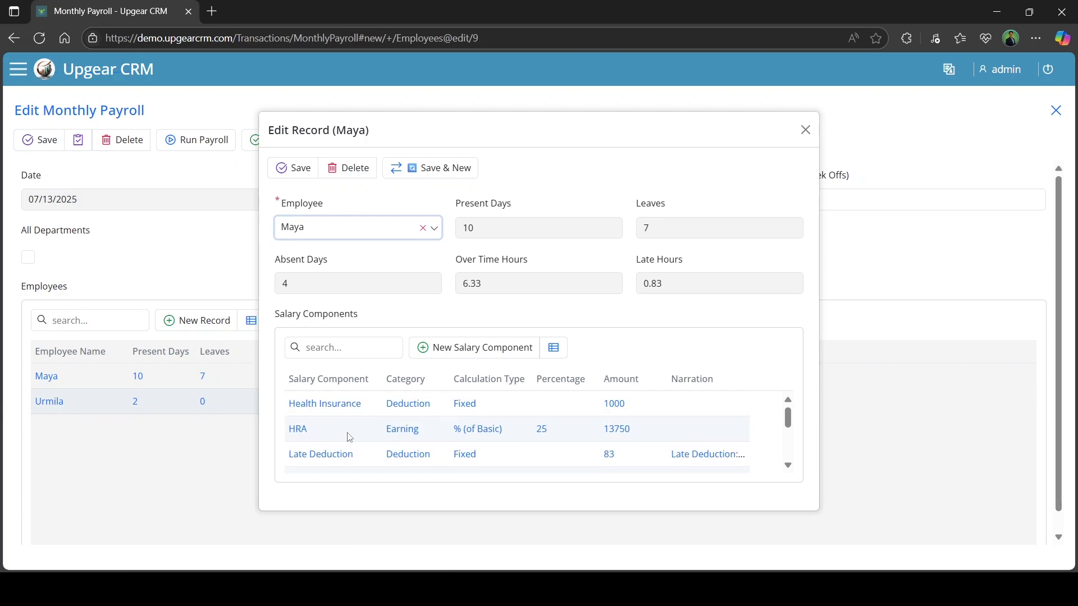
# Inspect the Late Deduction component's hours and hourly rate in its narration, leaving it unchanged.
pyautogui.click(329, 455)
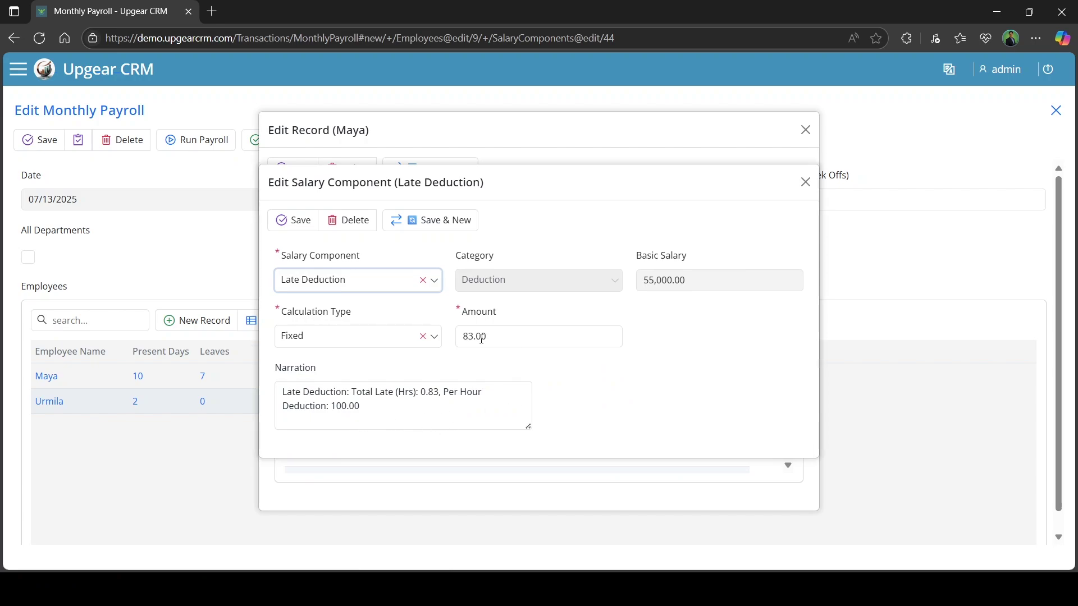
pyautogui.doubleClick(434, 393)
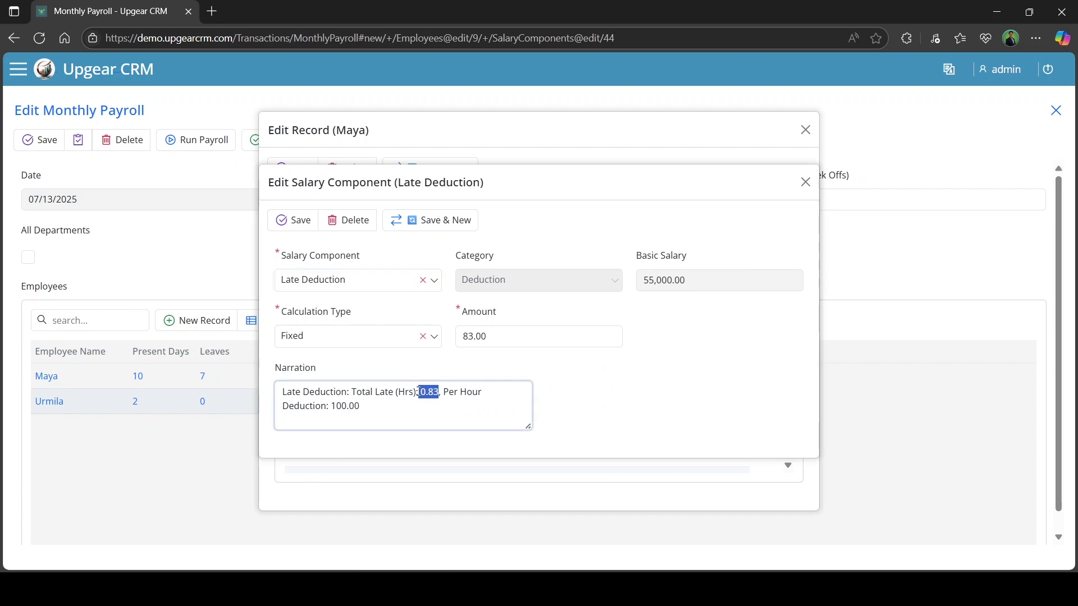
pyautogui.click(421, 425)
pyautogui.moveTo(373, 413); pyautogui.dragTo(342, 405)
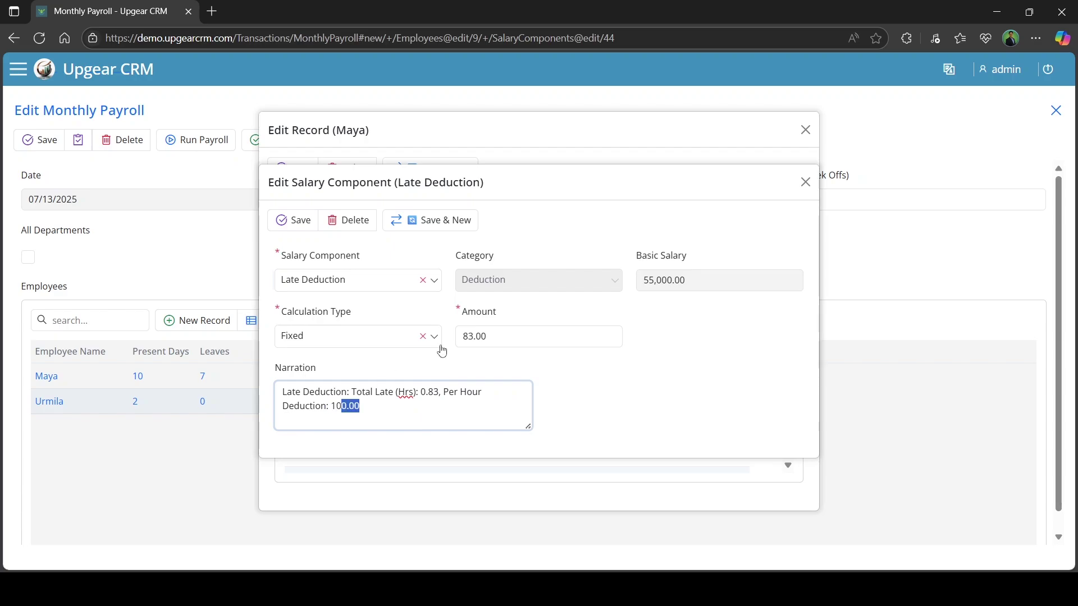
pyautogui.click(806, 181)
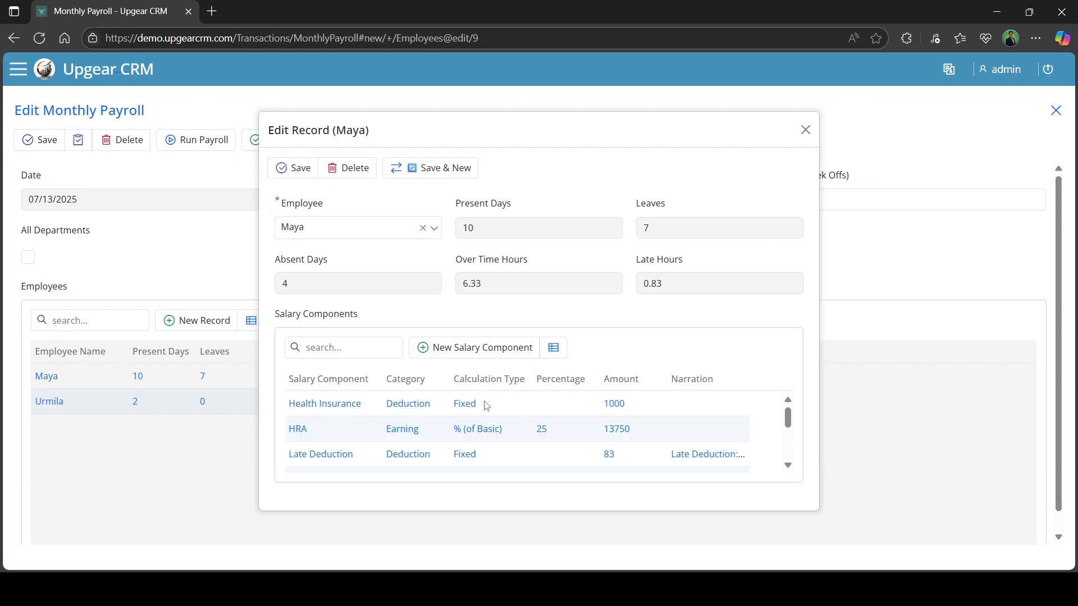
# Inspect the amount and narration of the Other Deduction component, then close it without edits.
pyautogui.scroll(-2, 485, 407)
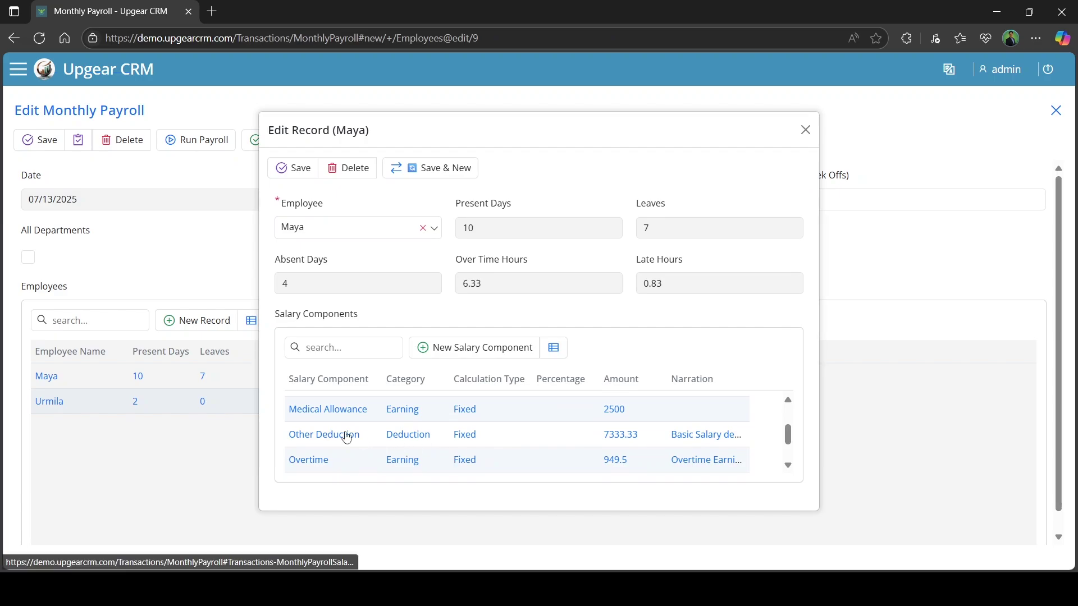
pyautogui.click(346, 436)
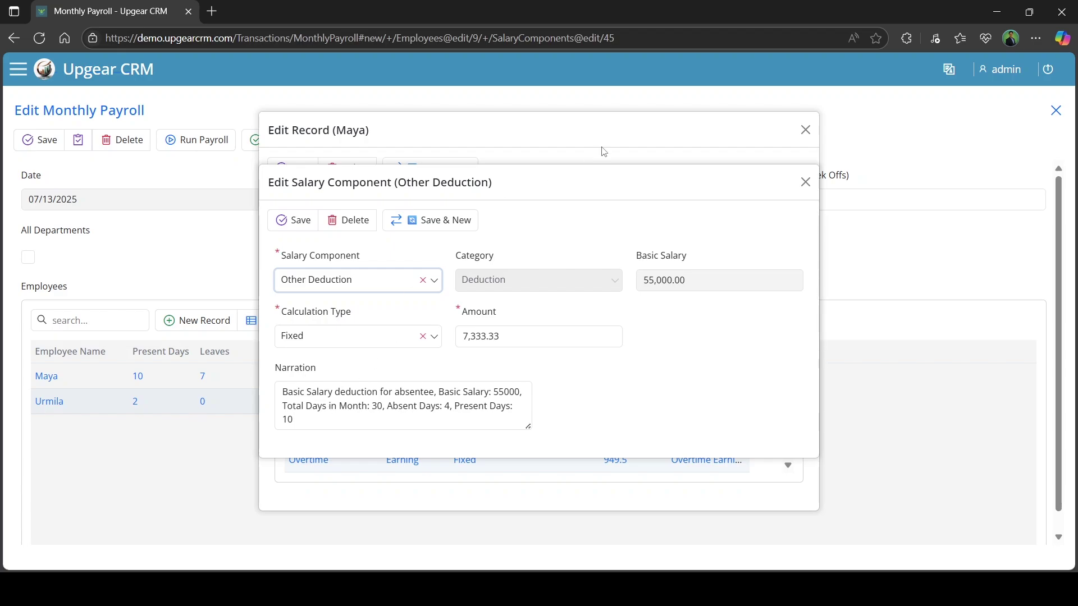
pyautogui.click(806, 182)
# Inspect the Overtime component's hours, hourly charge and amount, and close it without edits.
pyautogui.scroll(-2, 464, 436)
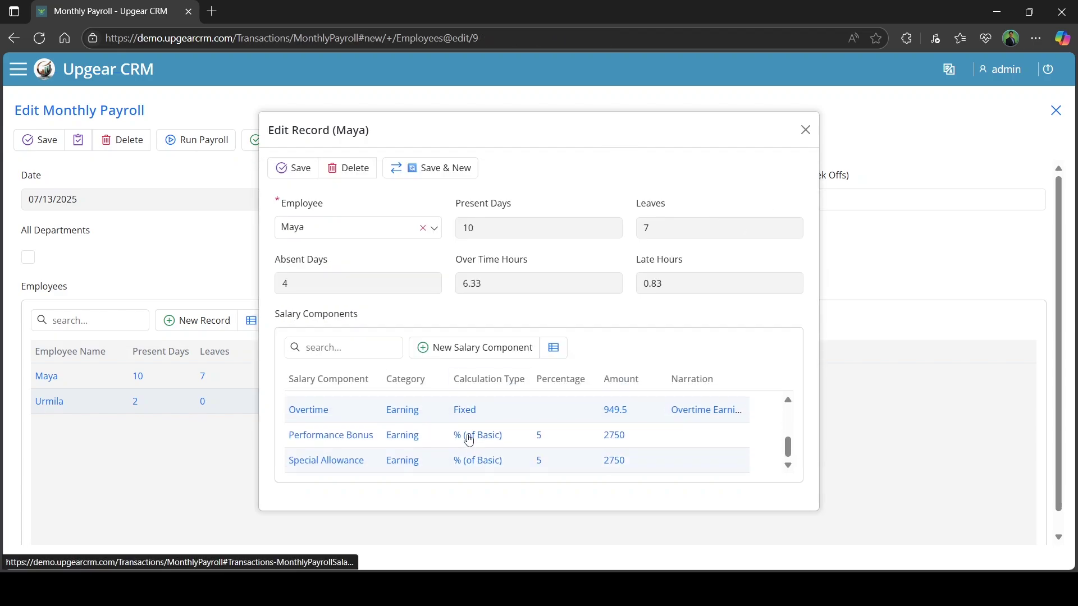
pyautogui.click(326, 414)
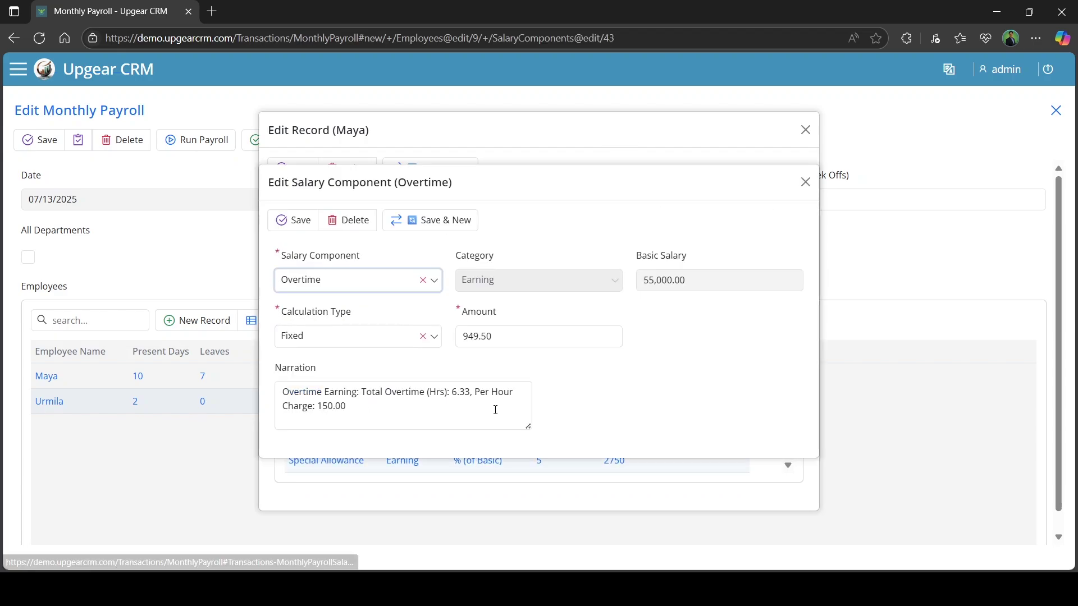
pyautogui.doubleClick(463, 392)
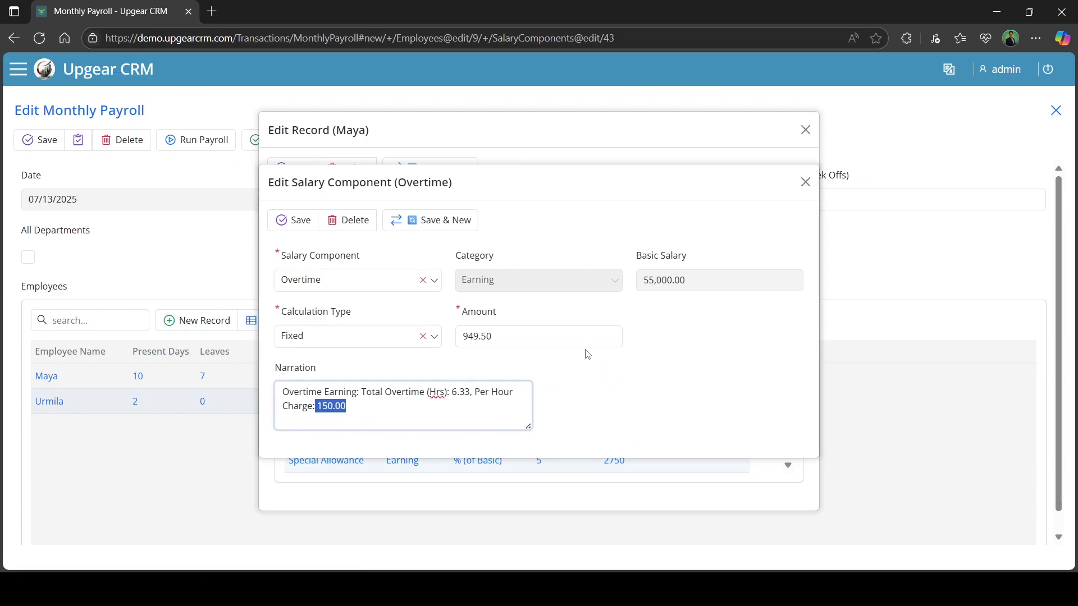
pyautogui.moveTo(571, 336); pyautogui.dragTo(278, 310)
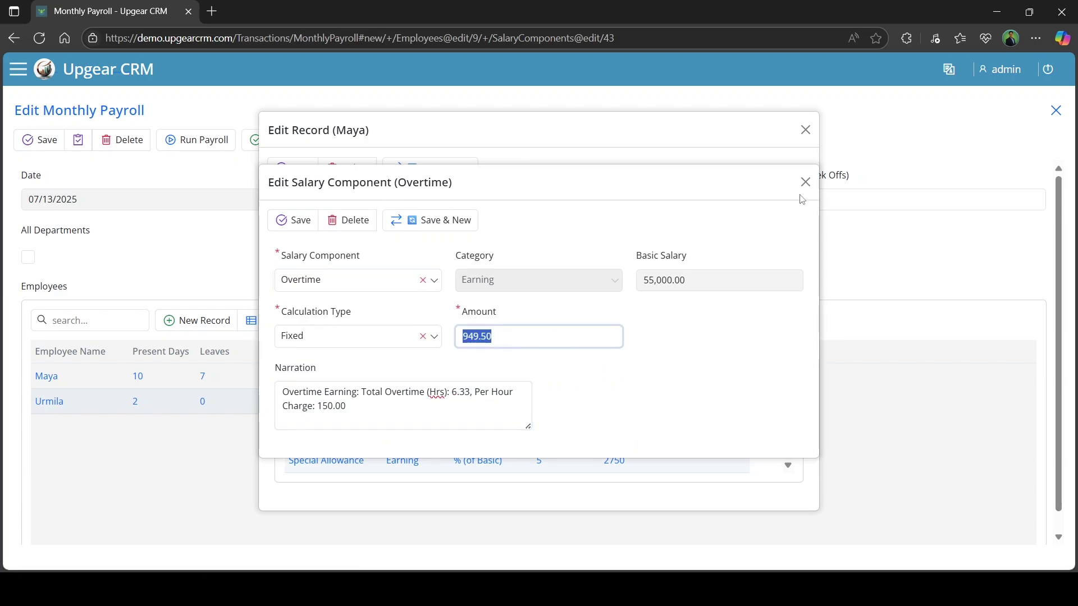
pyautogui.click(806, 181)
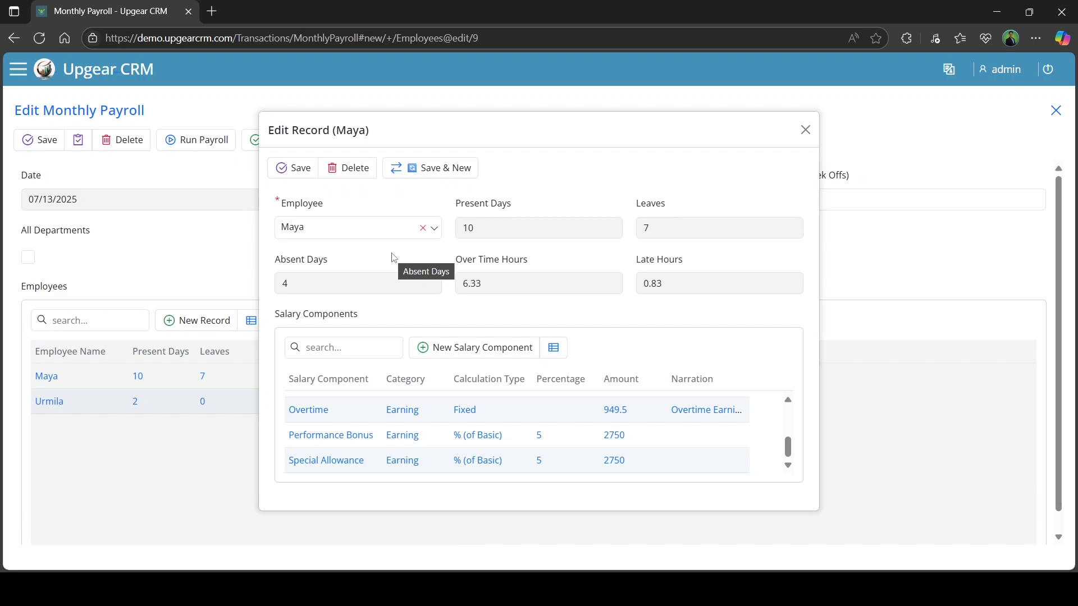
# Save the employee's payroll record and apply the changes to the monthly payroll, keeping its form open.
pyautogui.click(298, 168)
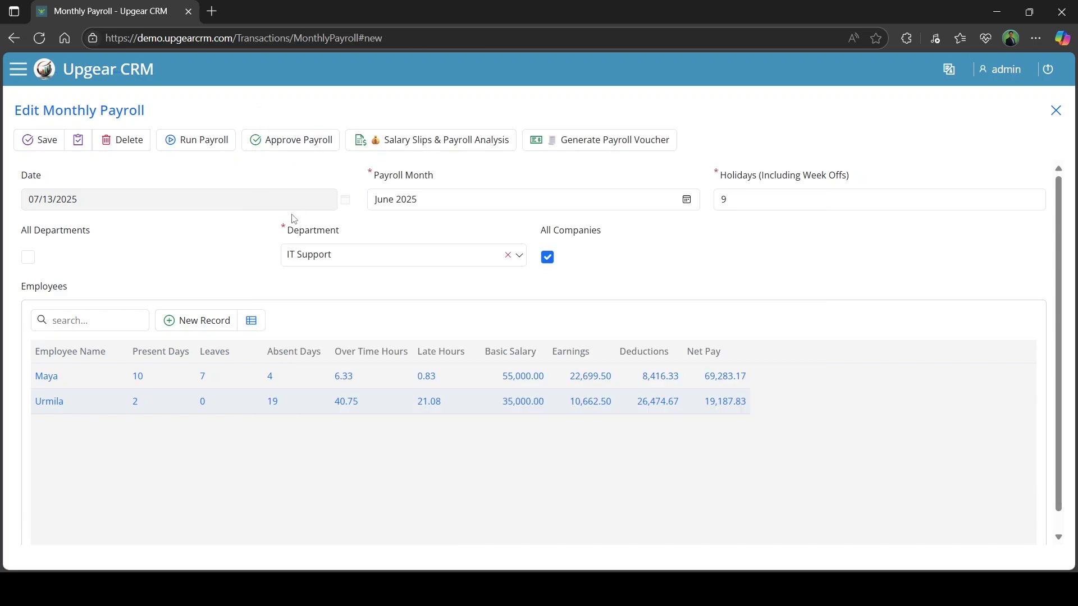
pyautogui.click(79, 142)
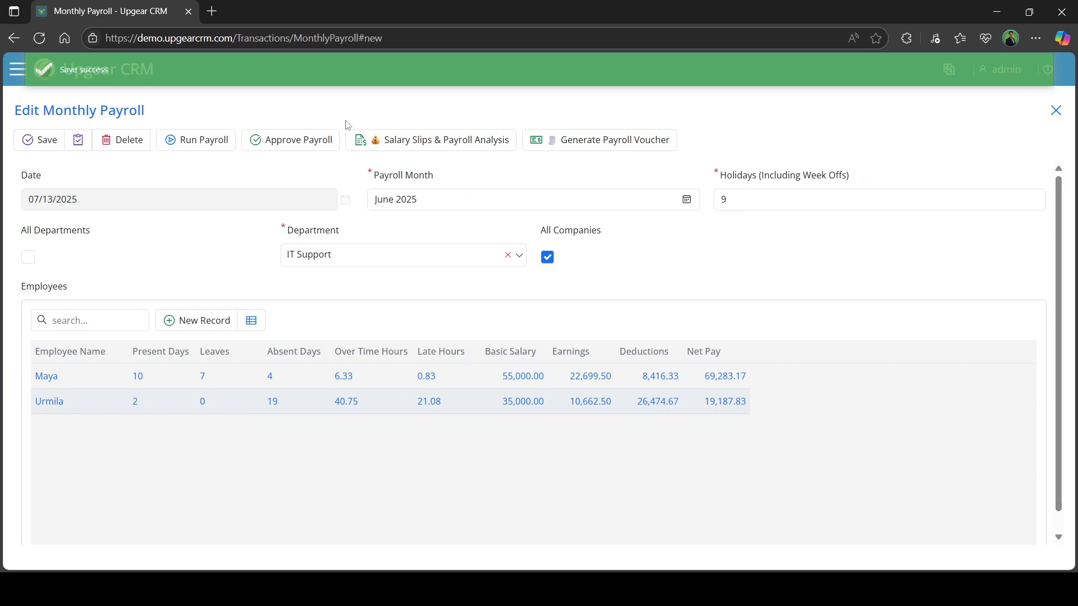
# Open the salary slips and payroll analysis and check the employee, department and company filter options without changing them.
pyautogui.click(465, 146)
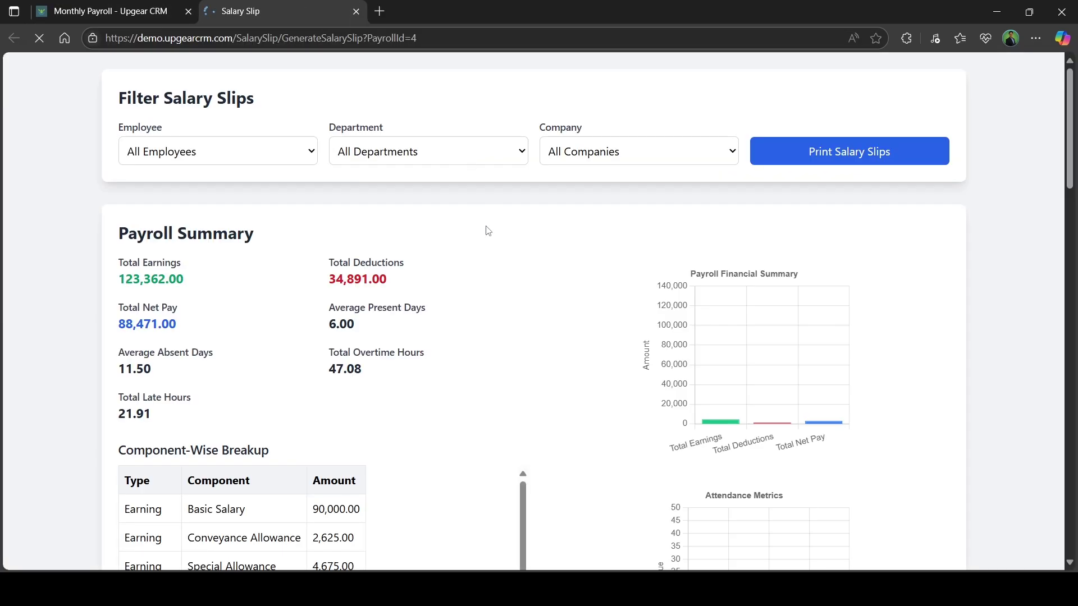
pyautogui.click(163, 152)
pyautogui.click(163, 153)
pyautogui.click(276, 152)
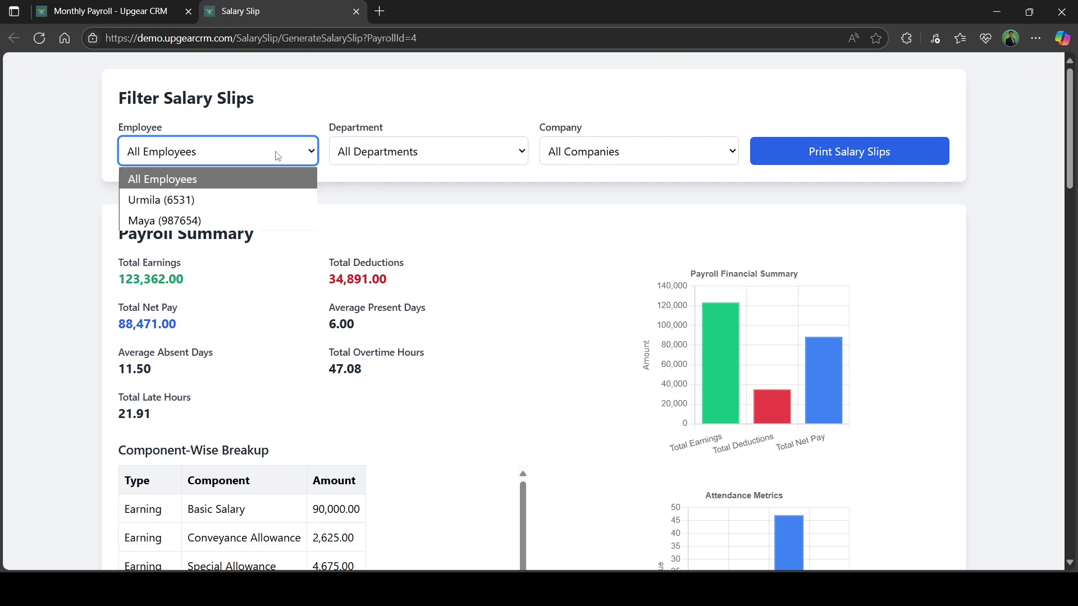
pyautogui.click(429, 161)
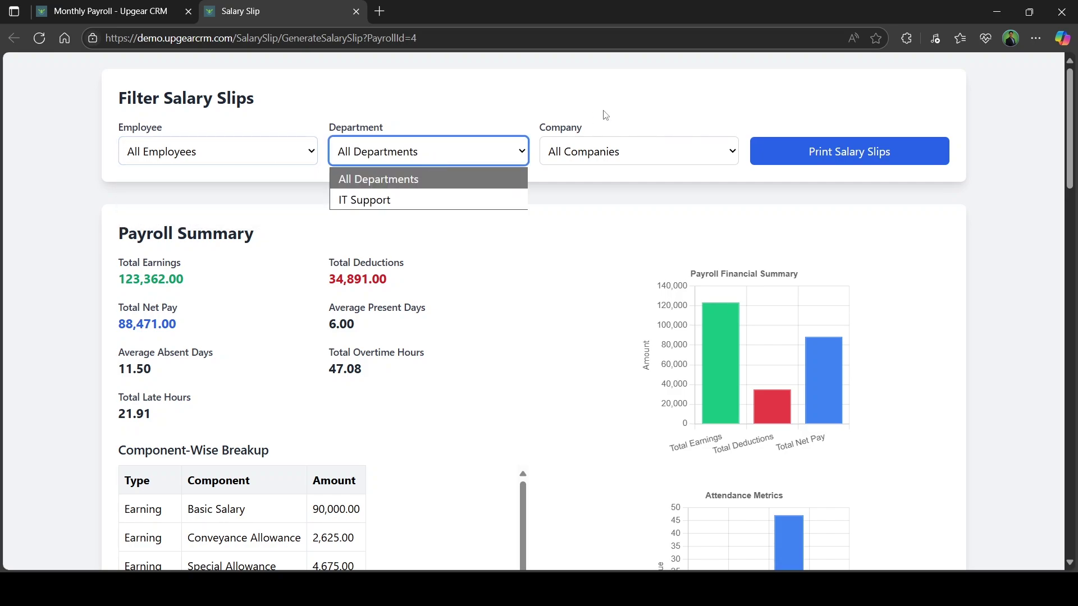
pyautogui.click(605, 112)
pyautogui.click(446, 147)
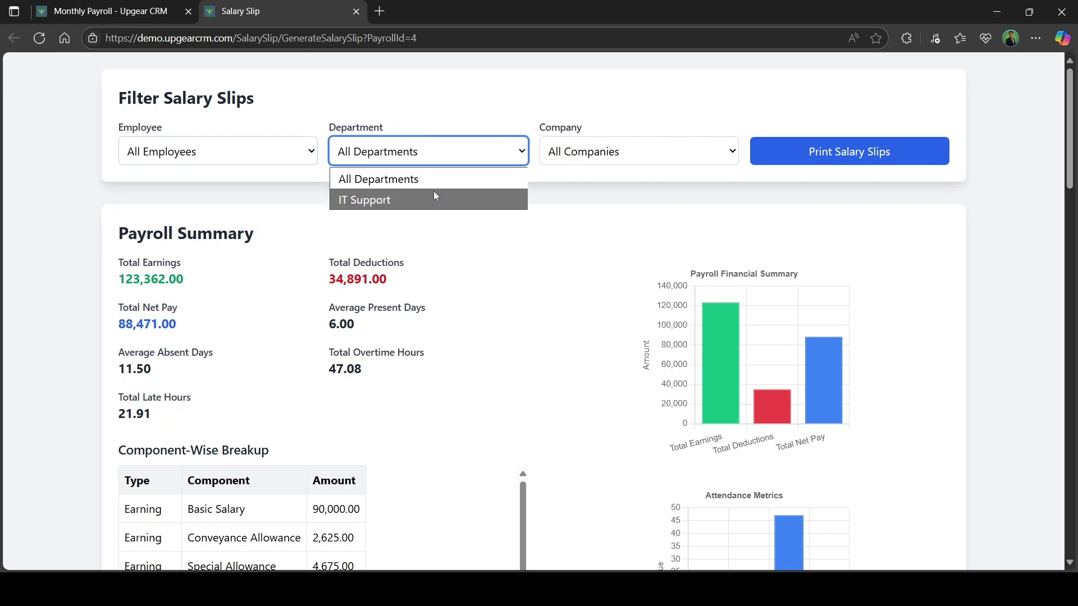
pyautogui.click(588, 120)
pyautogui.click(599, 159)
pyautogui.click(599, 159)
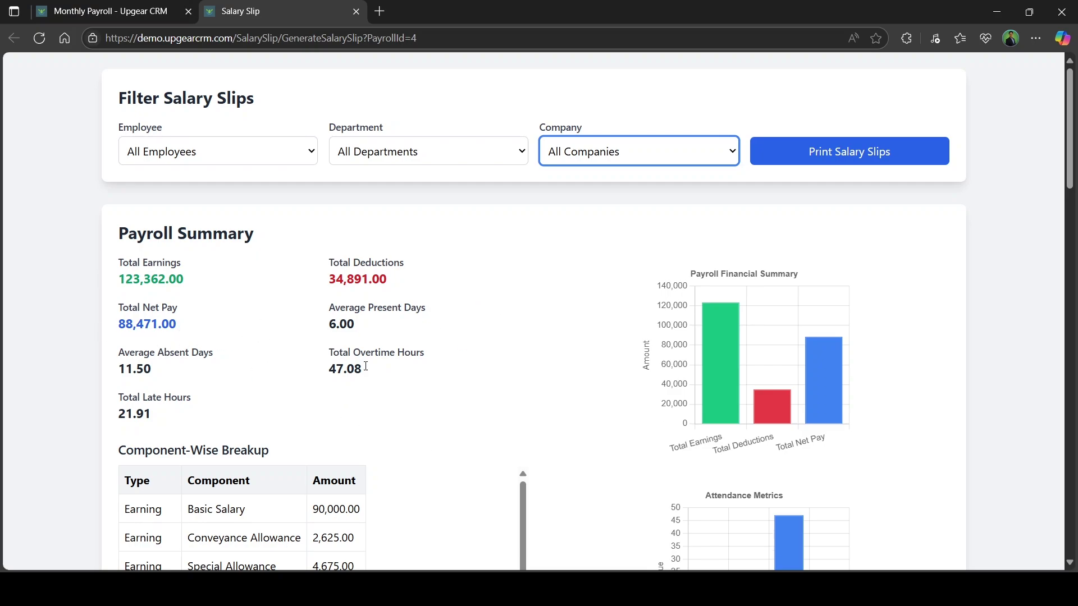
# Review the payroll summary and the earnings and deductions in the component-wise breakup.
pyautogui.scroll(-2, 366, 336)
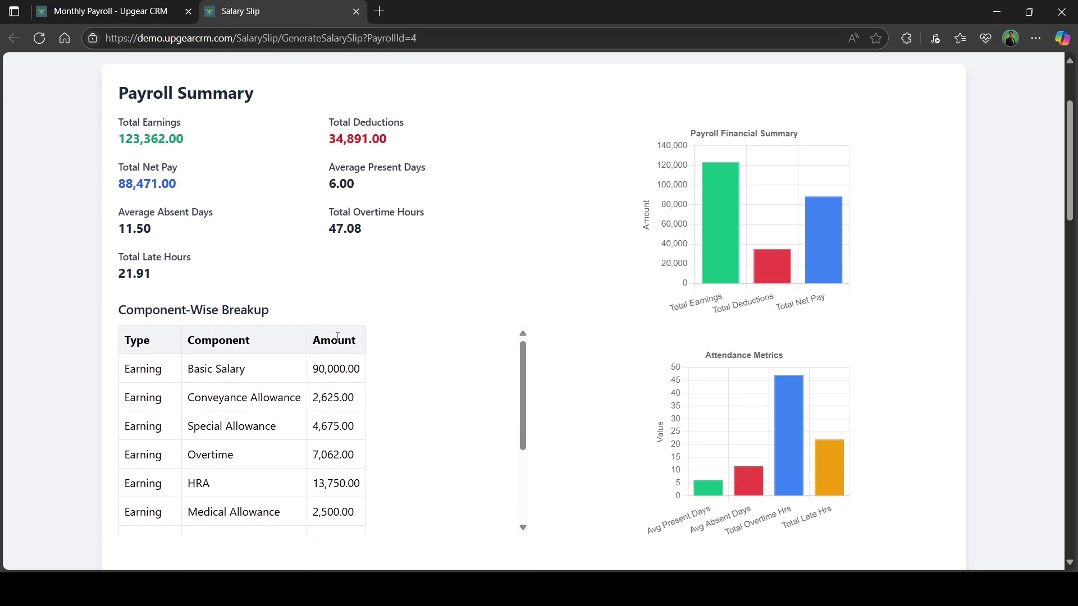
pyautogui.scroll(-3, 210, 356)
pyautogui.scroll(3, 376, 351)
pyautogui.scroll(-3, 456, 375)
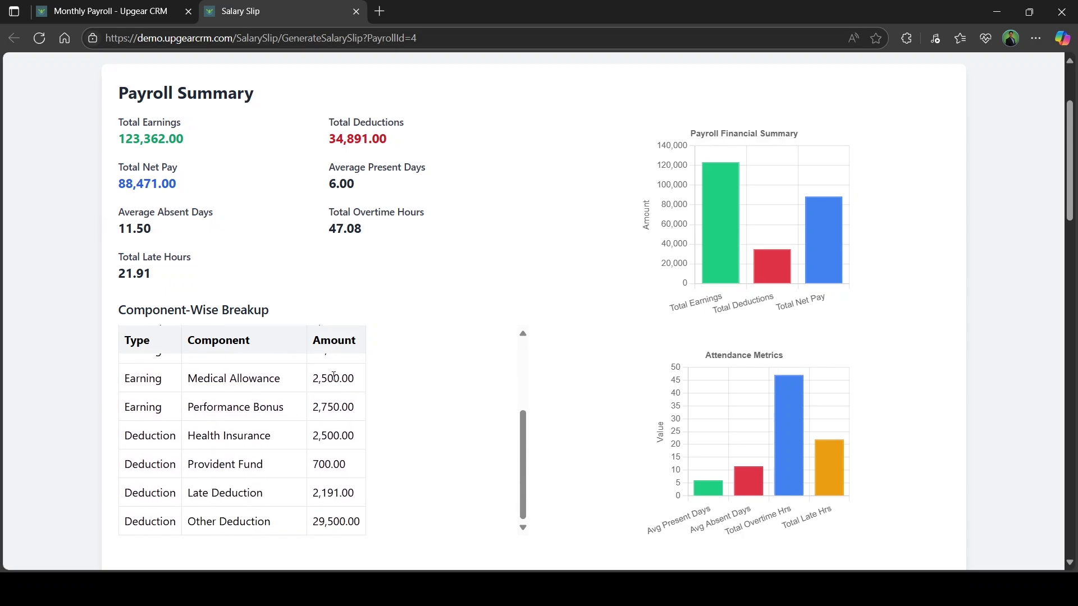
pyautogui.scroll(3, 385, 497)
pyautogui.scroll(1, 386, 497)
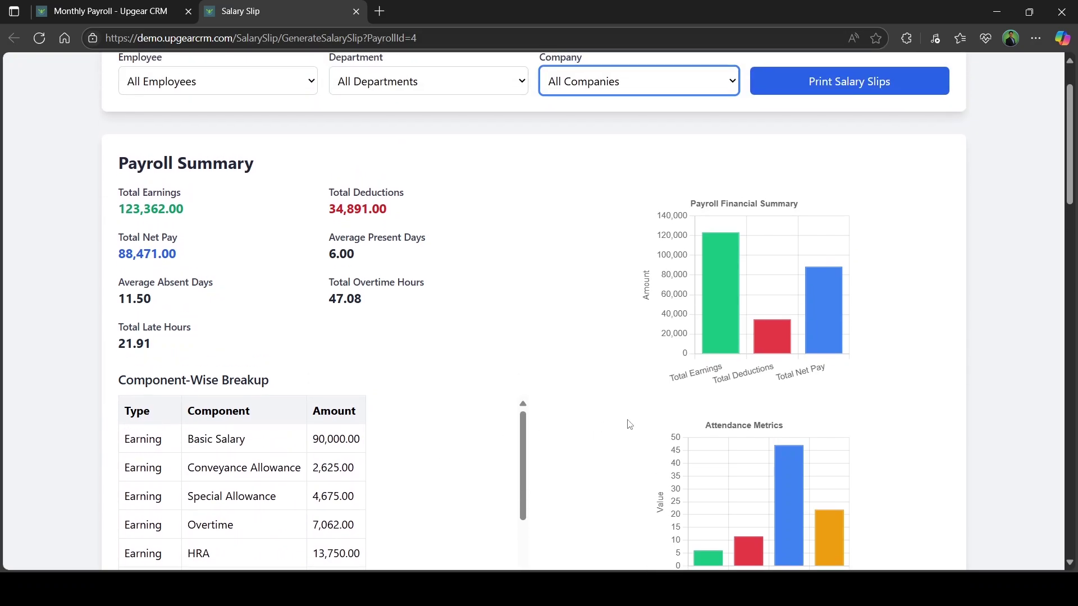
# Examine the component chart and the first salary slip's attendance, earnings and deductions.
pyautogui.scroll(-10, 631, 325)
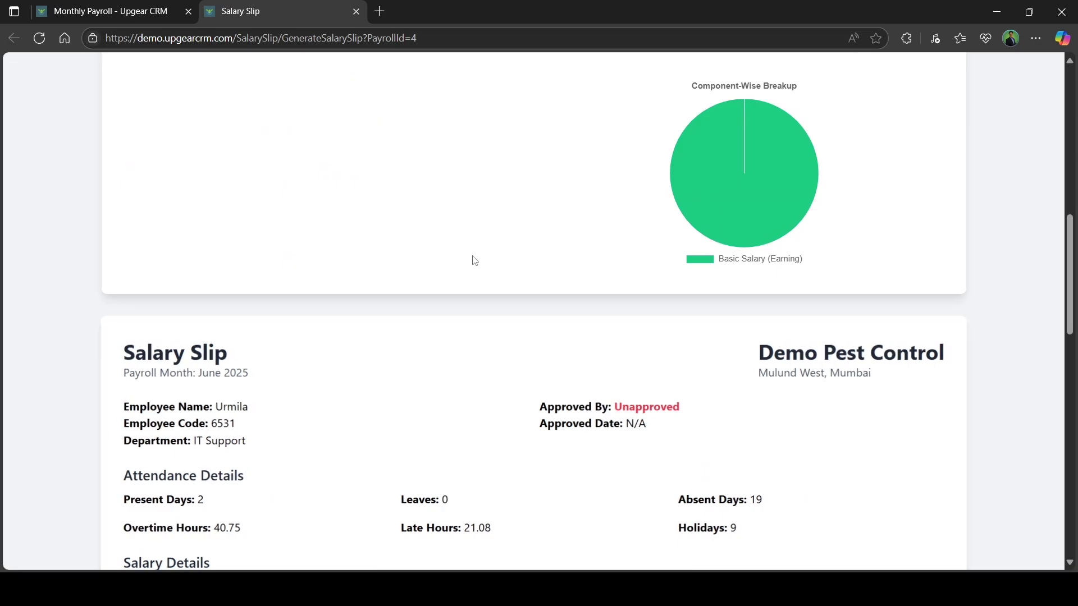
pyautogui.scroll(3, 953, 327)
pyautogui.scroll(-8, 952, 328)
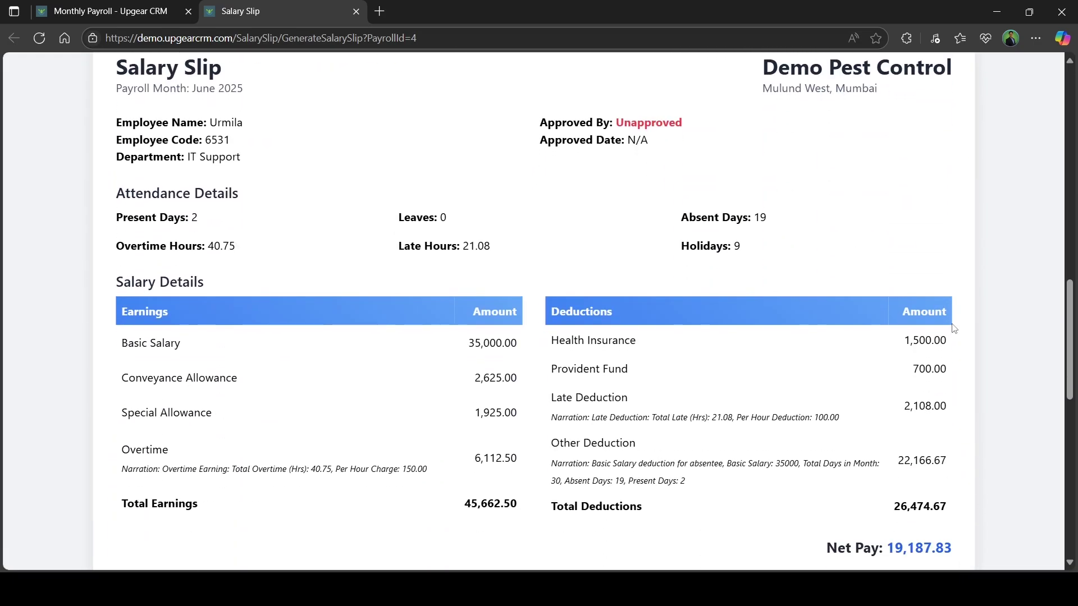
pyautogui.scroll(1, 953, 327)
pyautogui.scroll(-1, 353, 291)
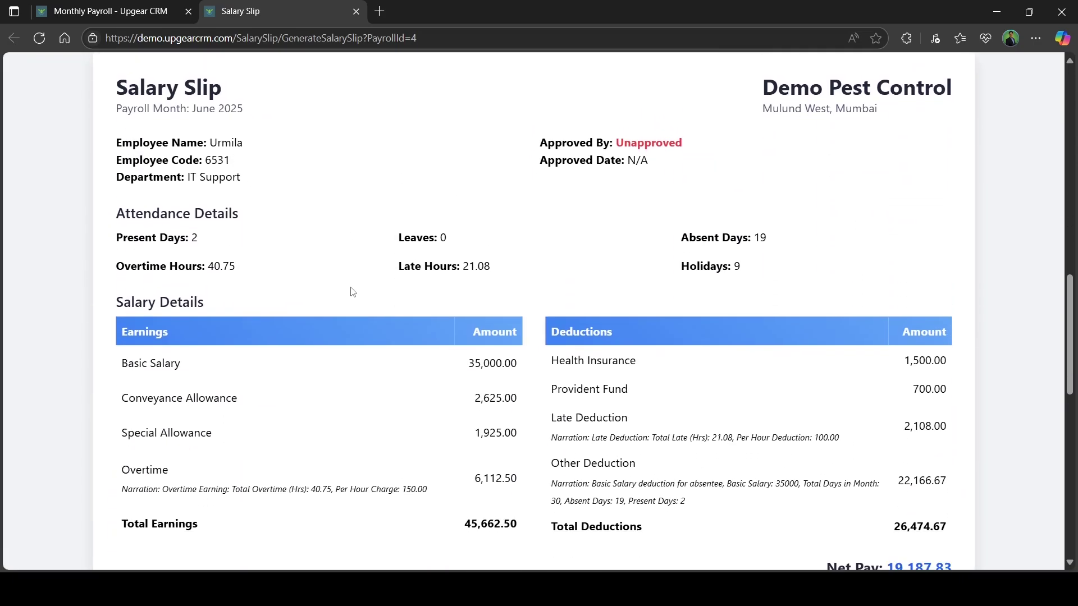
# Examine the second employee's salary slip, including its approval status, attendance details and overtime narration.
pyautogui.scroll(-3, 353, 292)
pyautogui.scroll(-7, 385, 356)
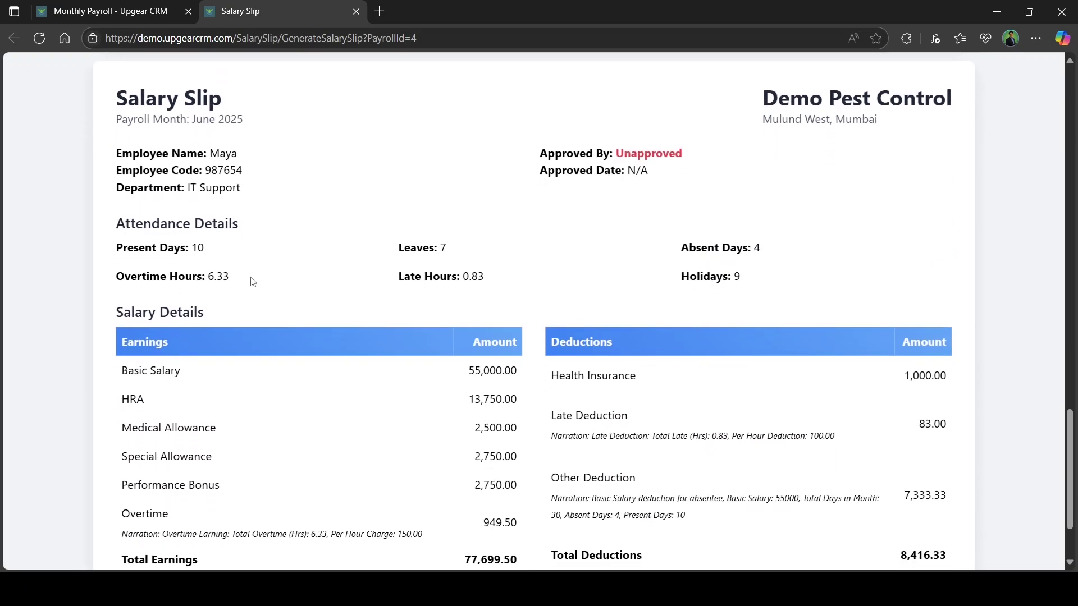
pyautogui.scroll(-3, 253, 282)
pyautogui.scroll(3, 265, 234)
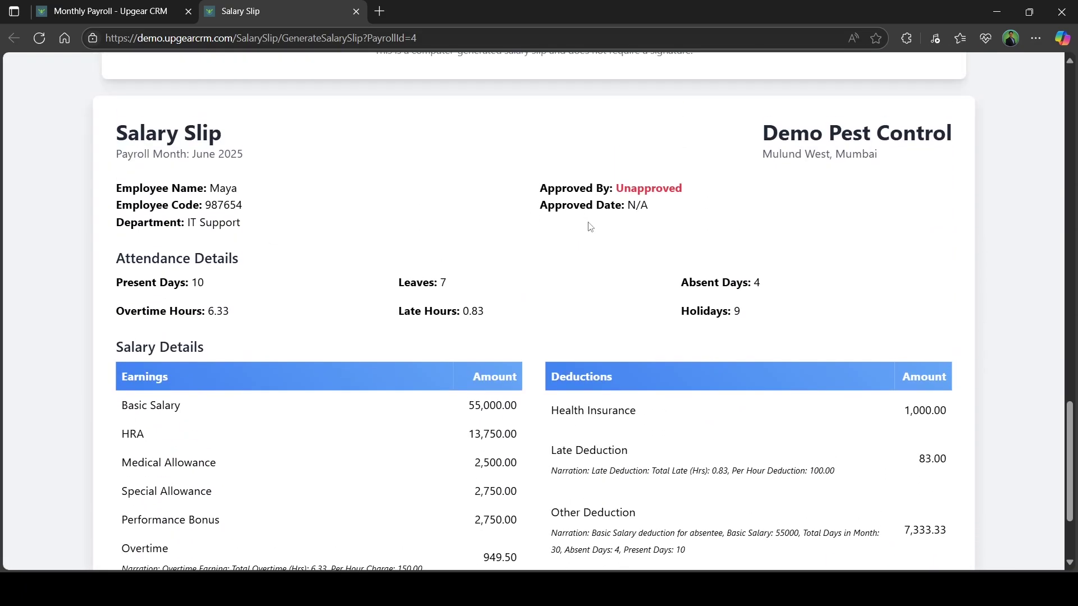
pyautogui.moveTo(617, 187); pyautogui.dragTo(746, 187)
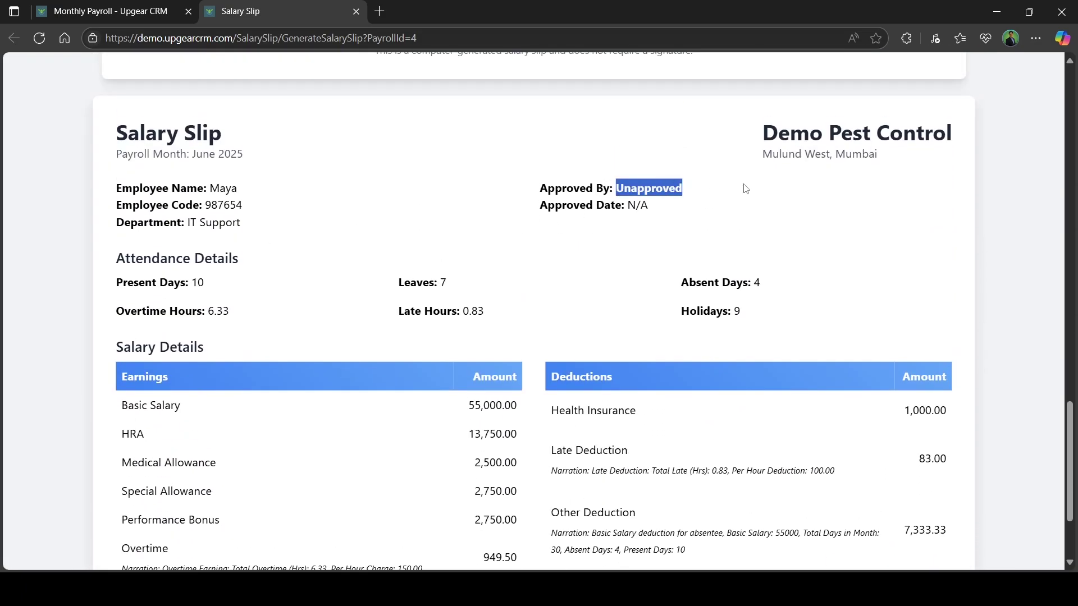
pyautogui.click(837, 234)
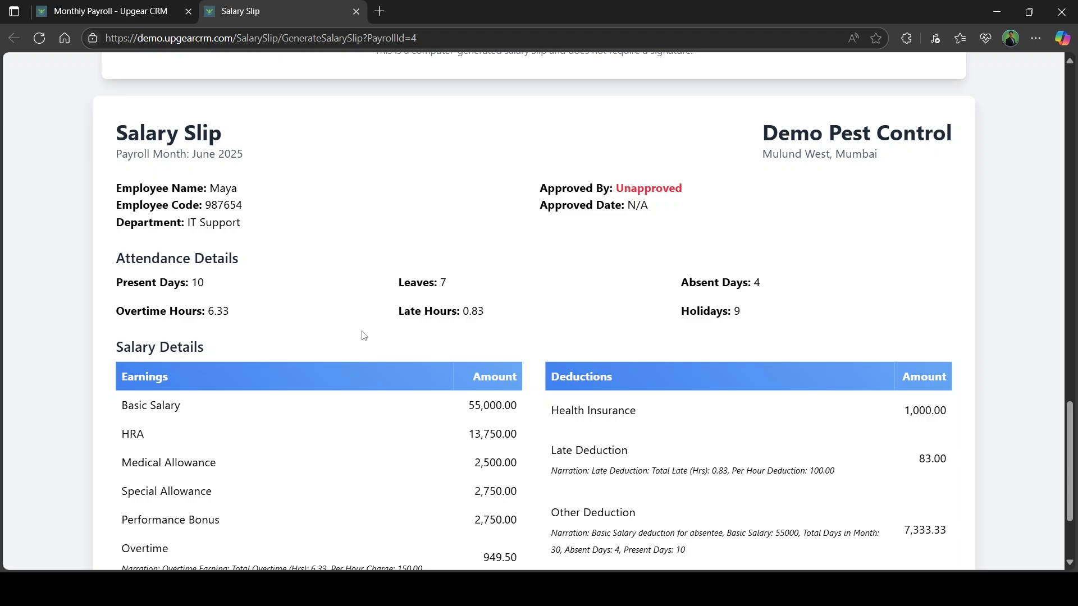
pyautogui.scroll(-2, 364, 335)
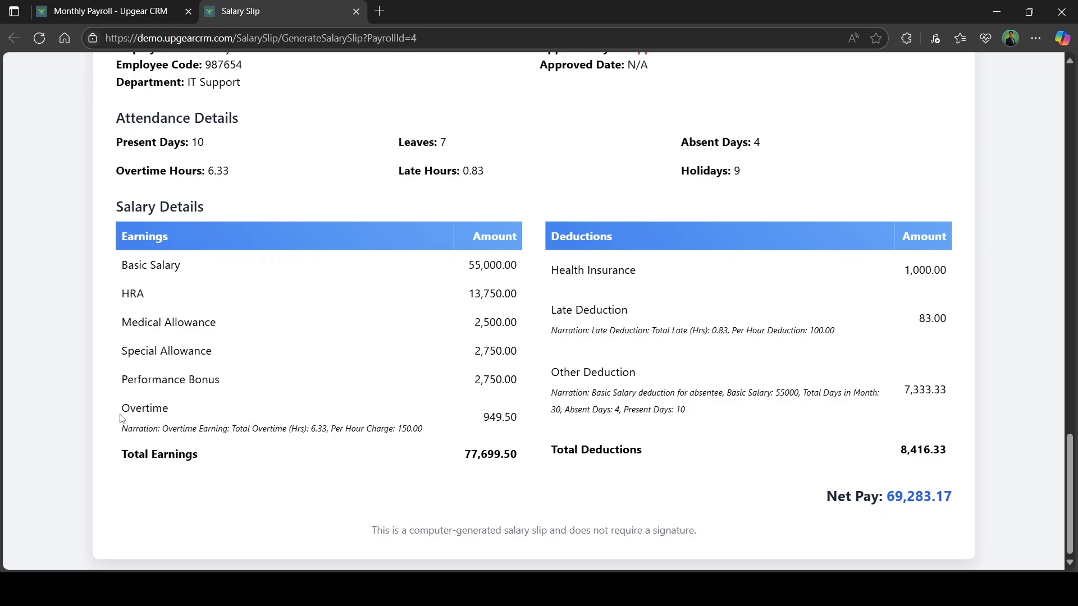
pyautogui.moveTo(121, 412); pyautogui.dragTo(174, 431)
pyautogui.click(244, 437)
pyautogui.scroll(3, 733, 438)
pyautogui.scroll(20, 733, 439)
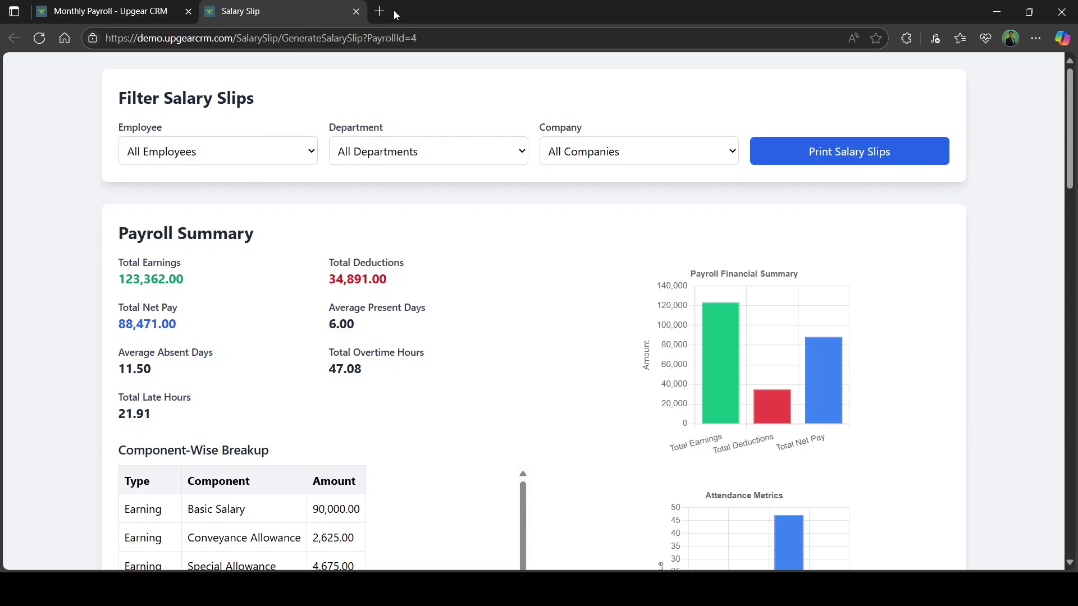
# Close the salary slip page and approve the June 2025 IT Support payroll, acknowledging the approval.
pyautogui.click(356, 11)
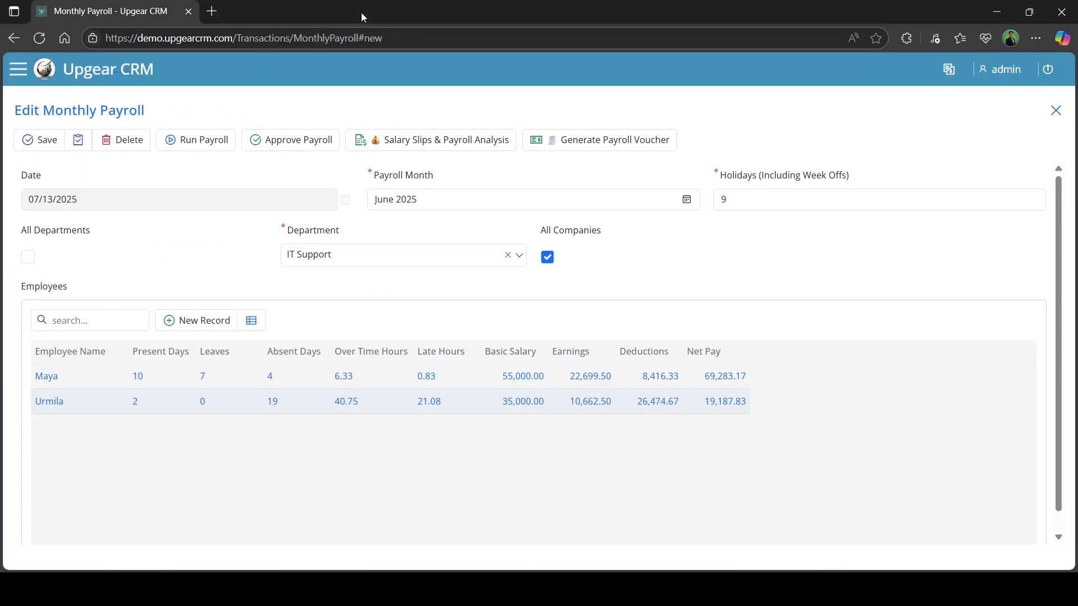
pyautogui.click(286, 143)
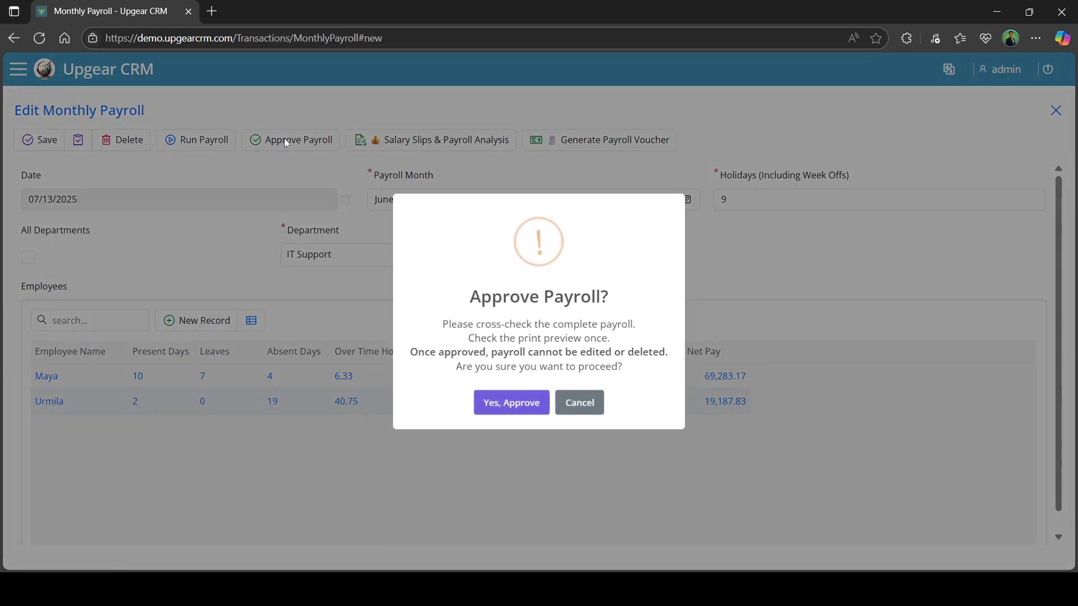
pyautogui.click(499, 399)
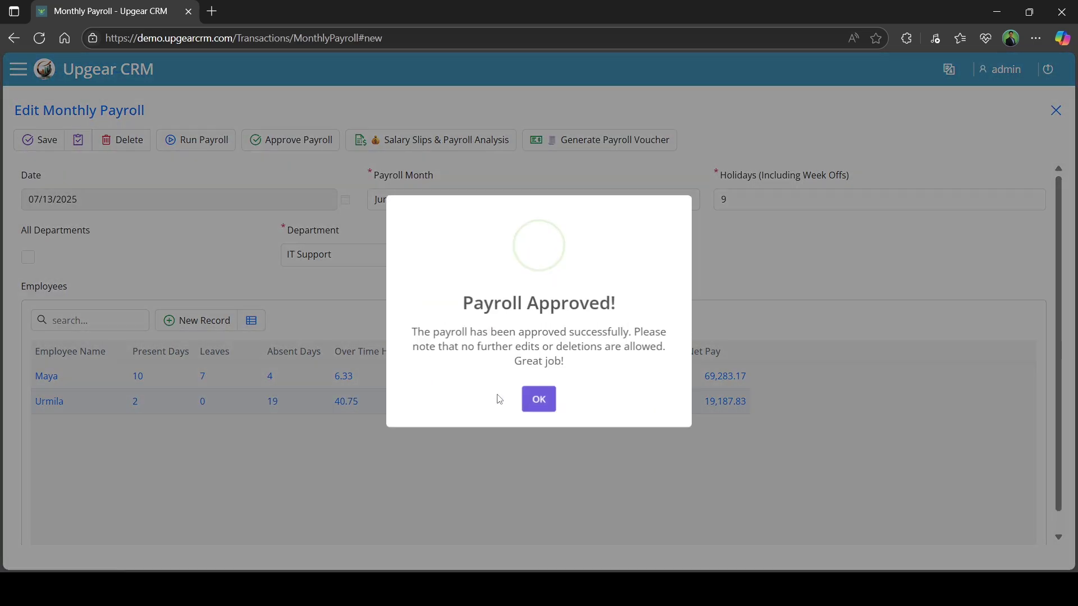
pyautogui.click(537, 396)
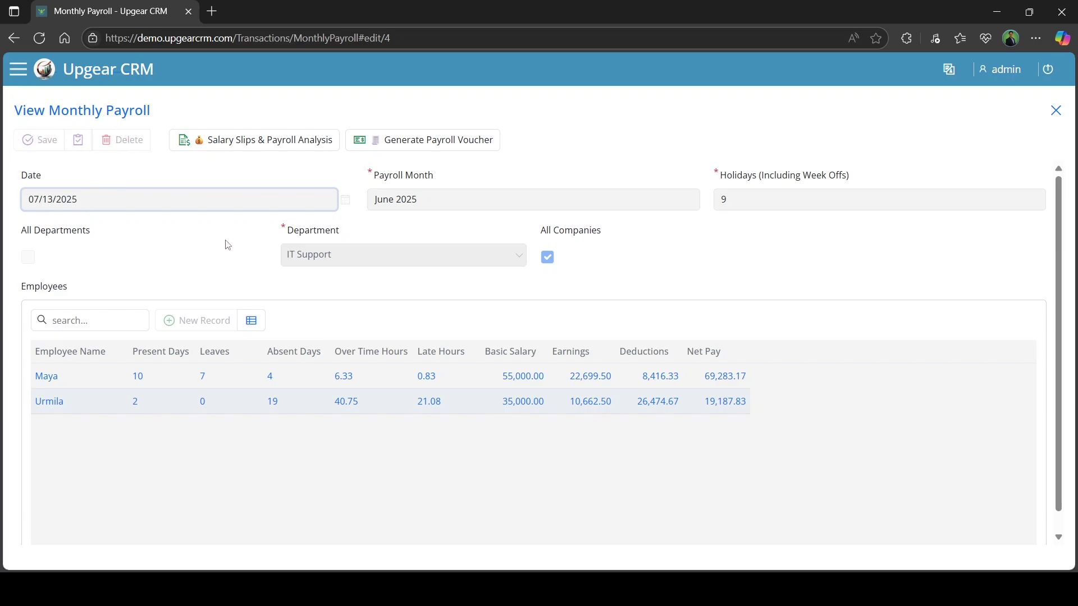
# Reopen the salary slips and check the approver and approval date on both employees' slips, then close the page.
pyautogui.click(254, 144)
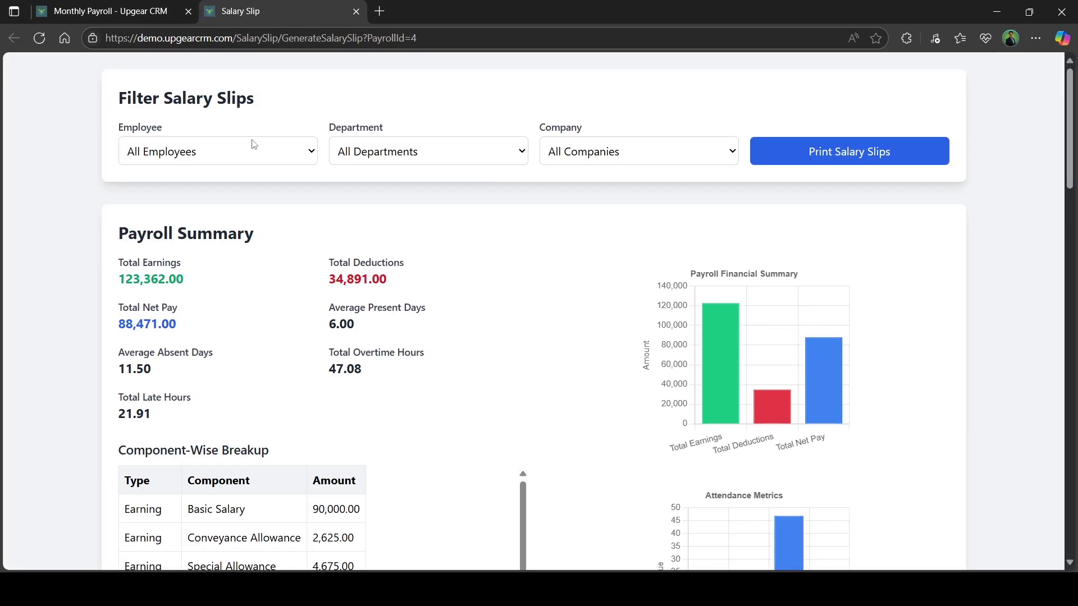
pyautogui.scroll(-6, 474, 296)
pyautogui.scroll(-7, 475, 296)
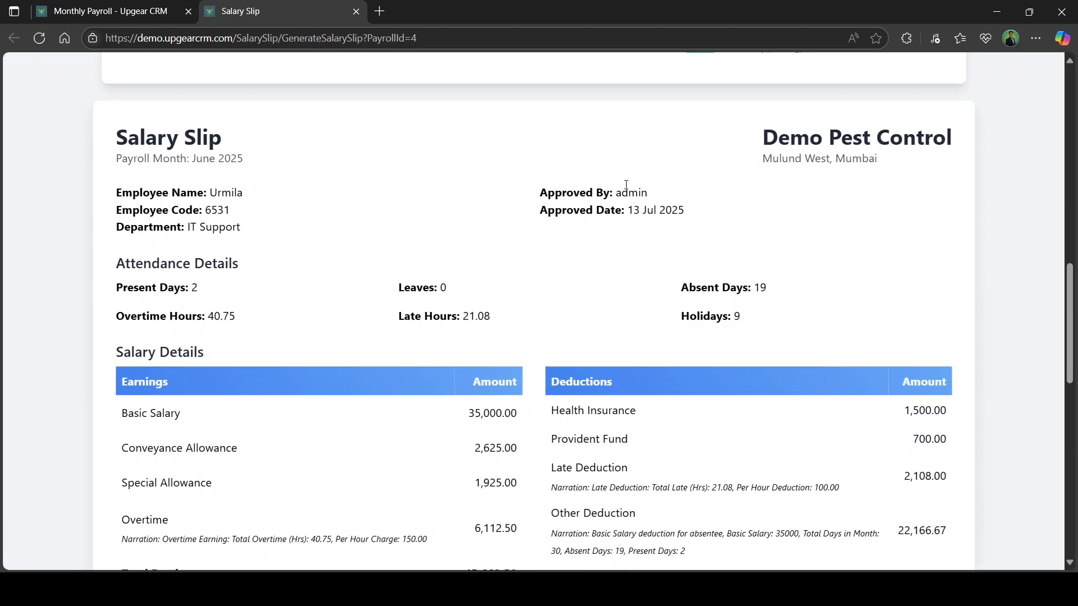
pyautogui.moveTo(617, 193); pyautogui.dragTo(660, 192)
pyautogui.click(852, 232)
pyautogui.scroll(-13, 852, 233)
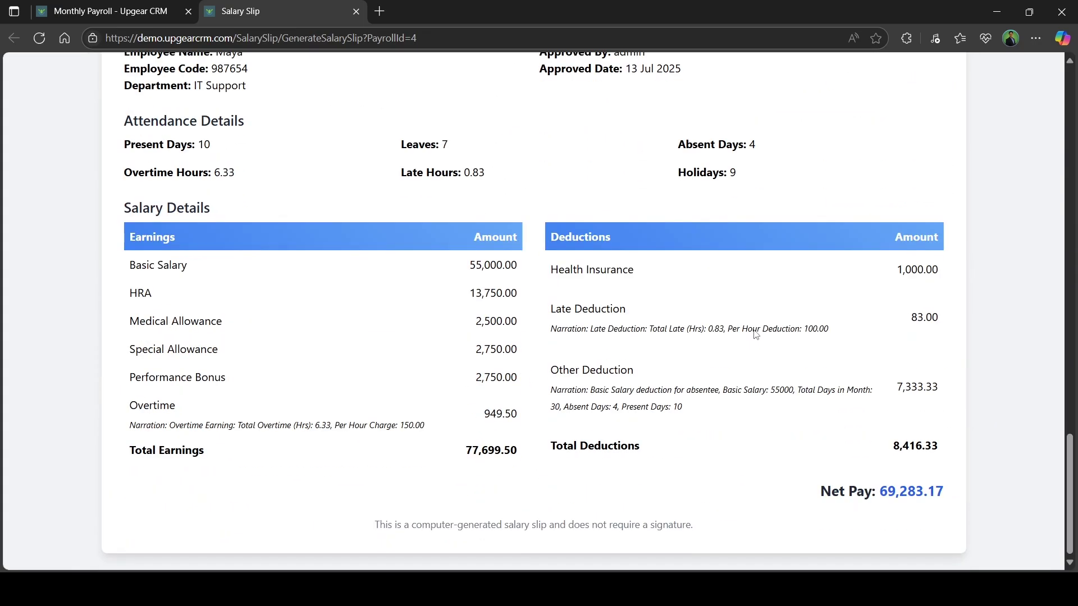
pyautogui.scroll(7, 649, 476)
pyautogui.scroll(-6, 649, 476)
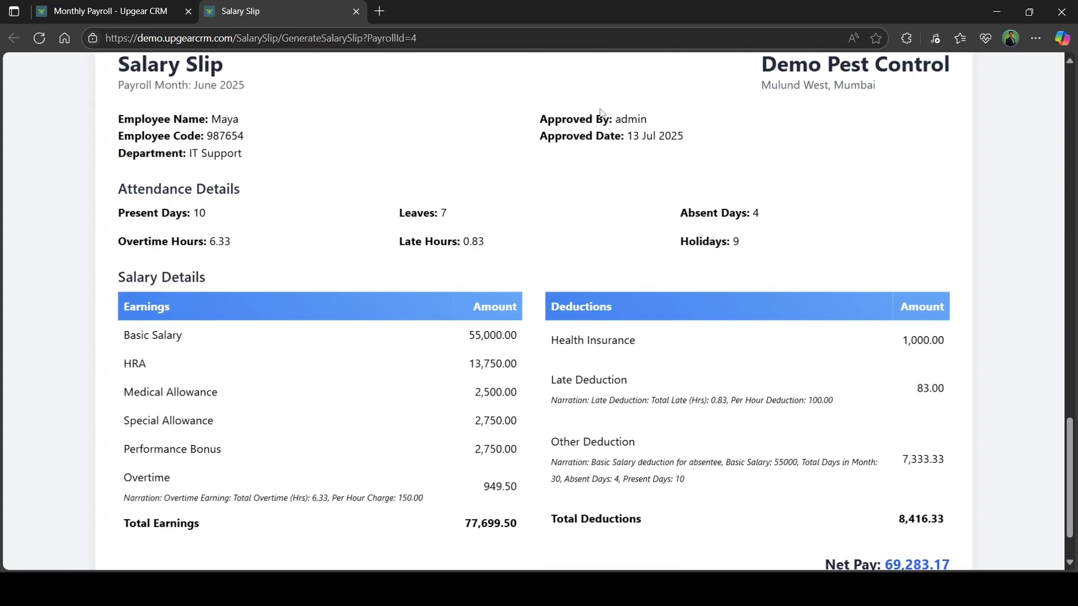
pyautogui.click(357, 12)
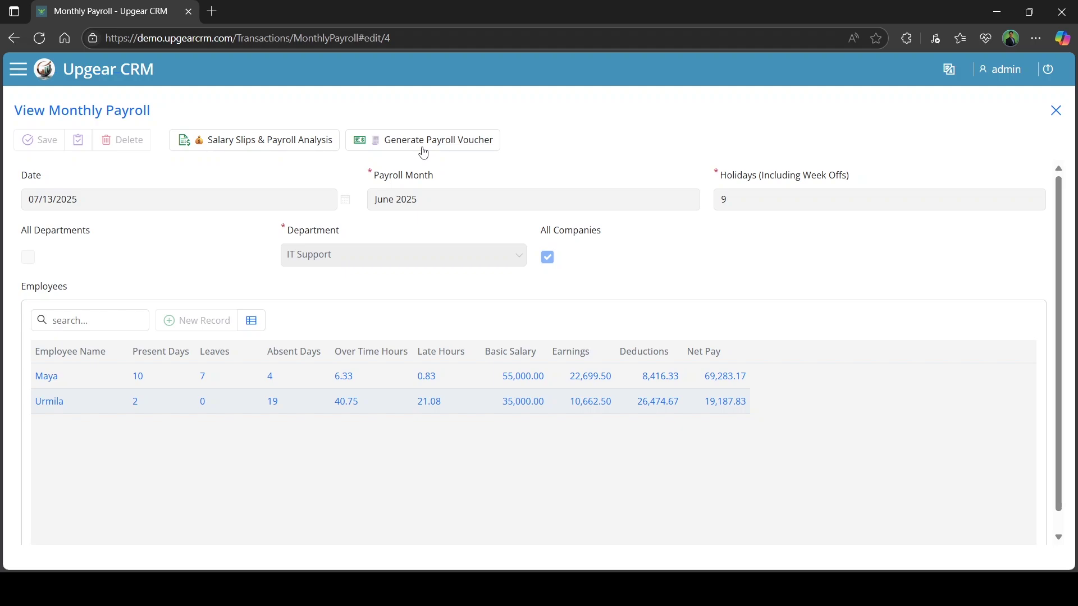
# Generate a payroll voucher to check its prefilled amount and ledger, then close it unsaved and return to the monthly payroll list.
pyautogui.click(424, 152)
pyautogui.moveTo(835, 251); pyautogui.dragTo(609, 253)
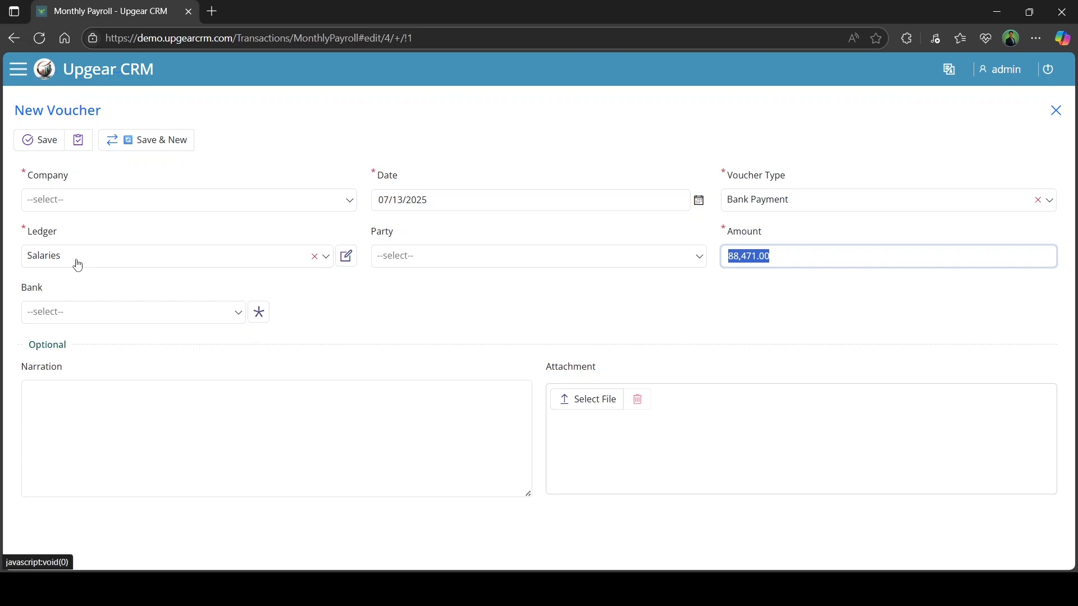
pyautogui.click(1055, 111)
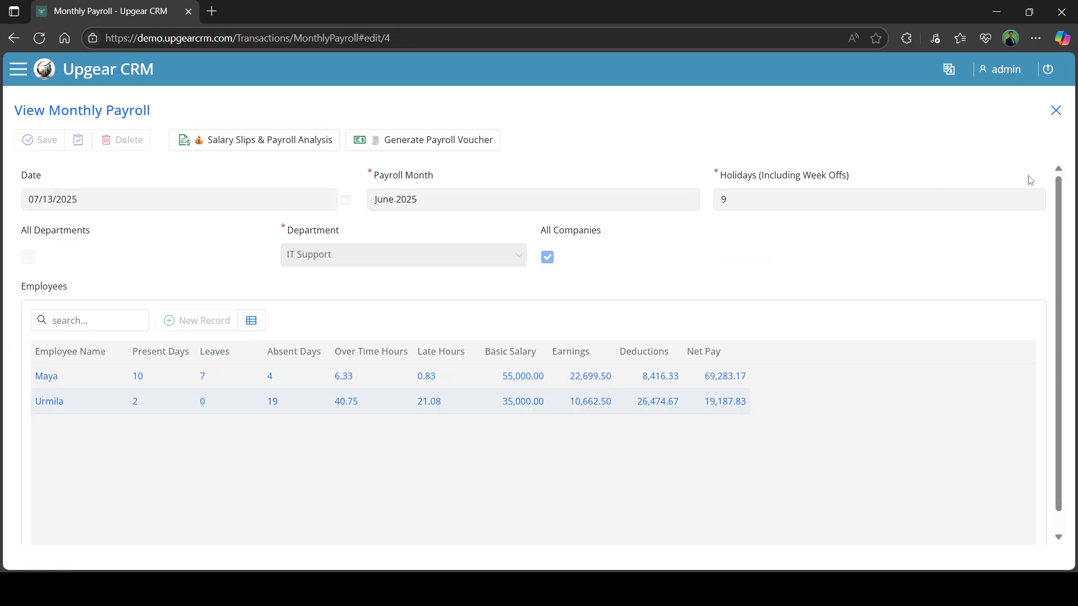
pyautogui.click(1056, 111)
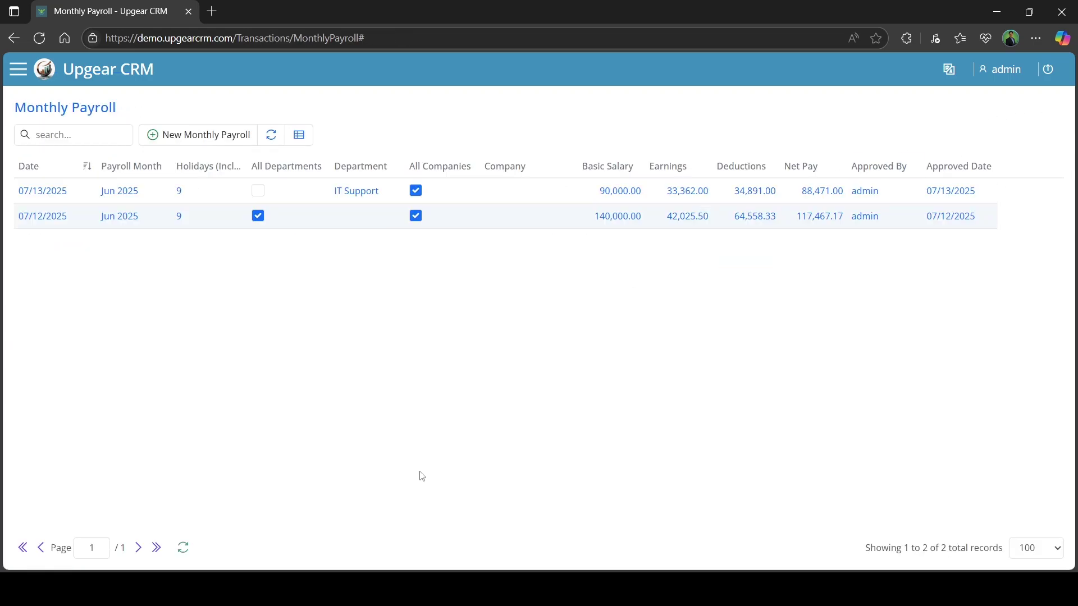